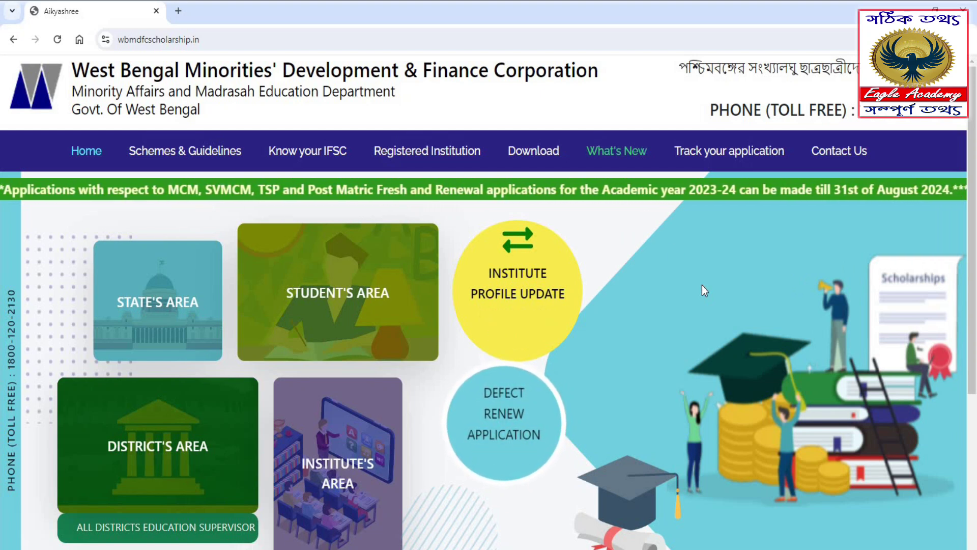
Step: Check the What's New notices for the 2023-24 and 2024-25 scholarship application deadlines, and return to the home page
left_click(609, 160)
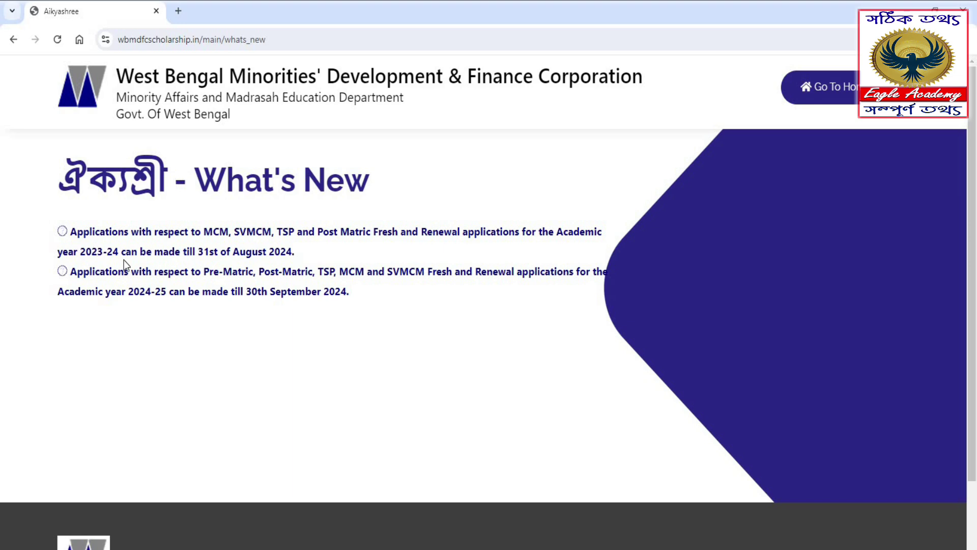
left_click_drag(198, 251, 298, 257)
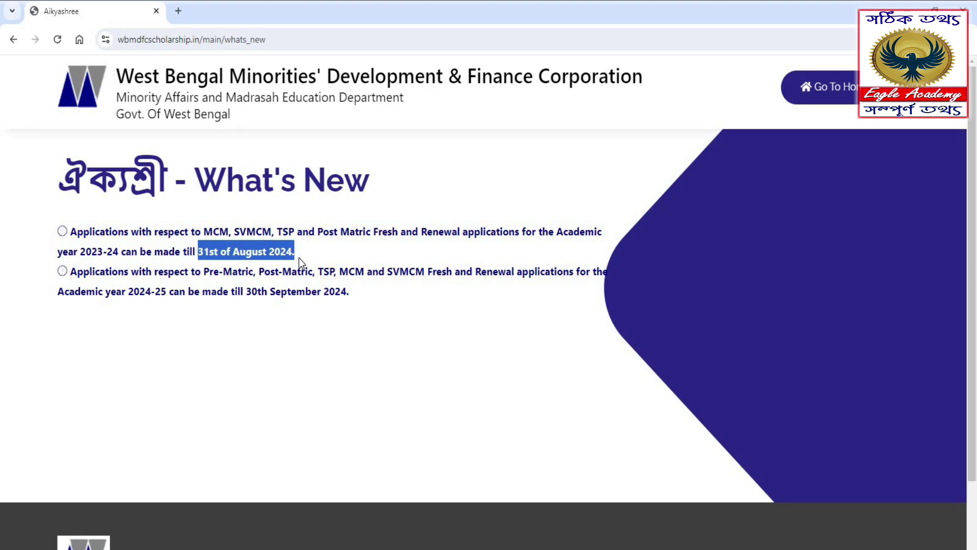
left_click(329, 233)
left_click_drag(329, 233, 372, 232)
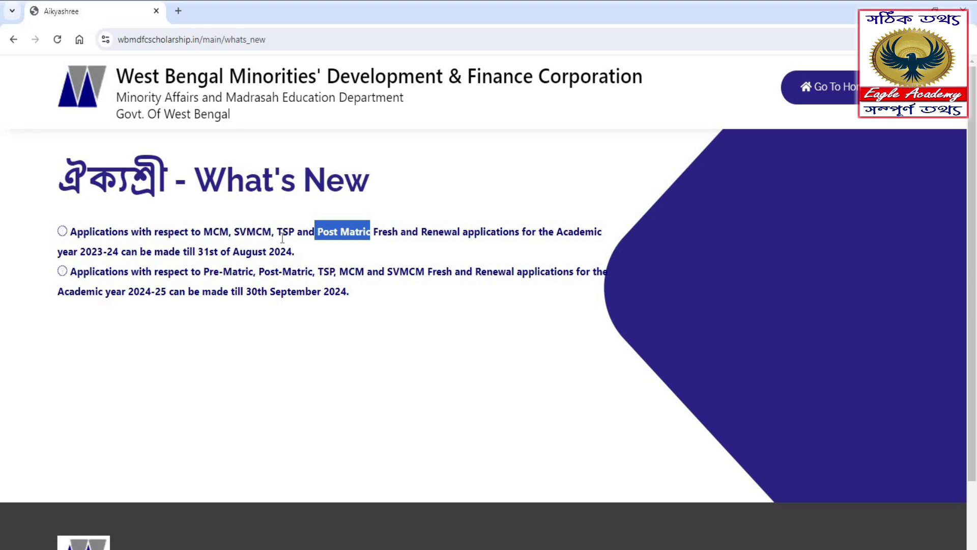
left_click(355, 253)
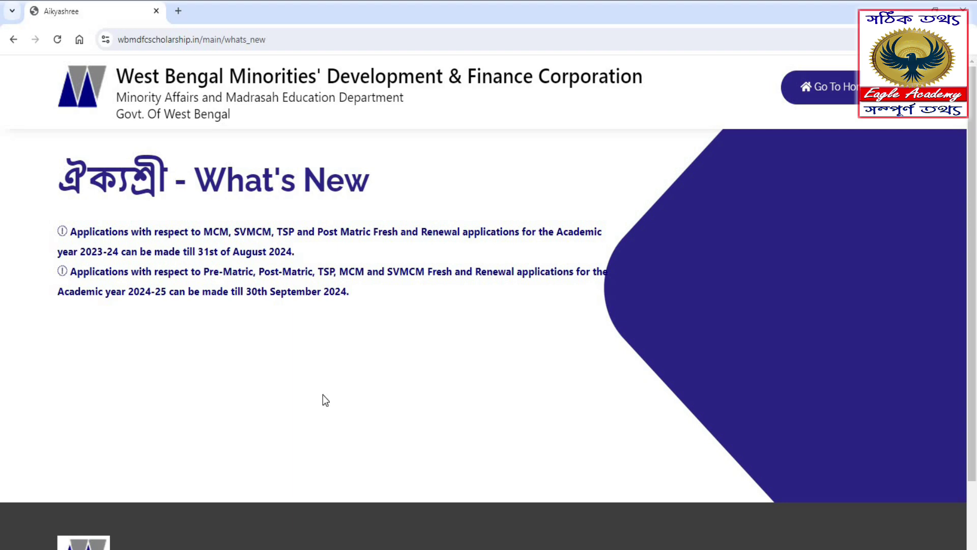
mouse_move(221, 275)
left_mouse_down()
mouse_move(366, 325)
mouse_move(362, 309)
left_mouse_up()
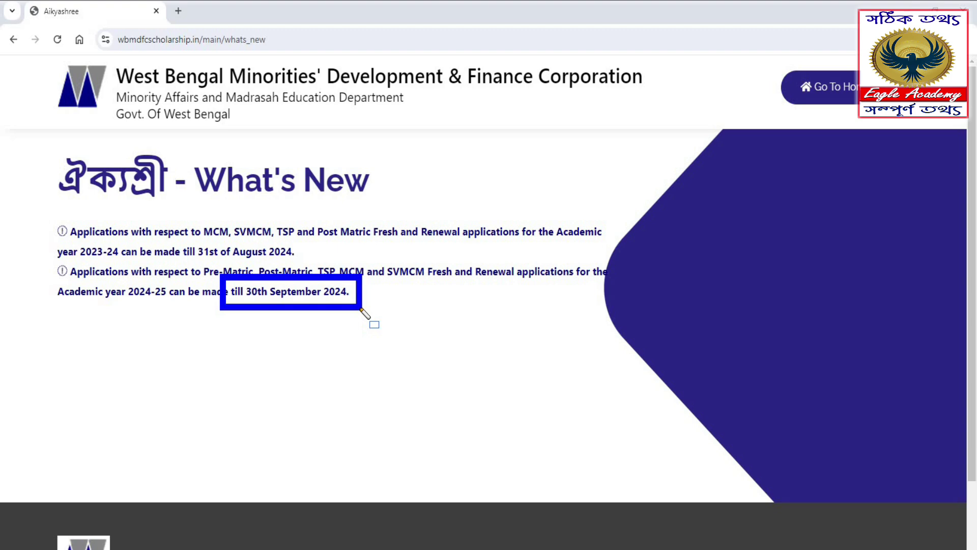
left_click(825, 89)
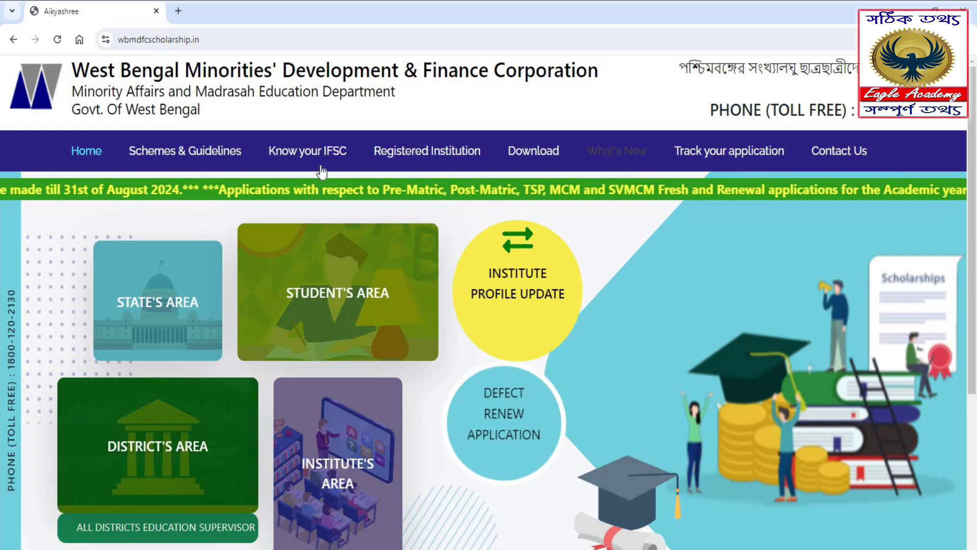
Step: Look up the IFSC code of the Axis Bank branch "jhargram" on the RBI site linked from Know your IFSC
left_click(294, 160)
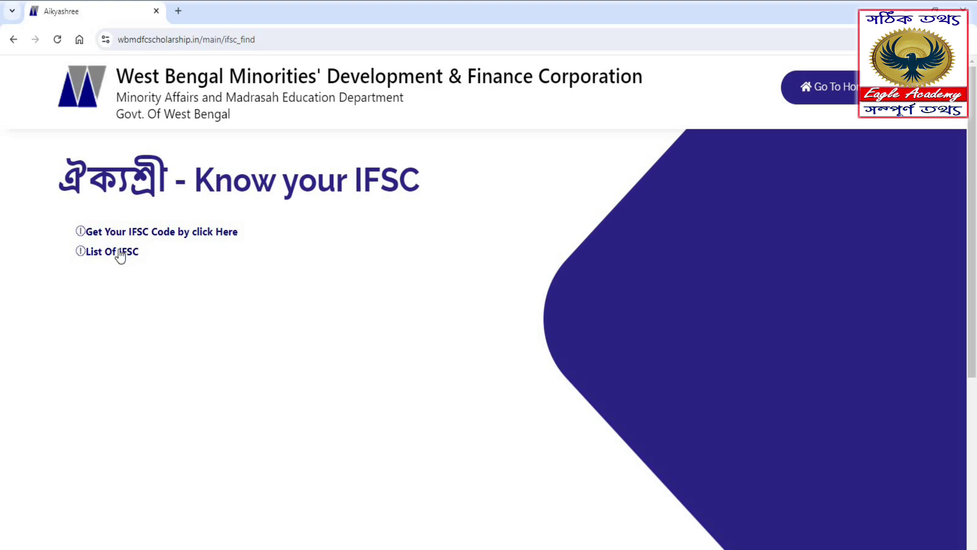
left_click(156, 235)
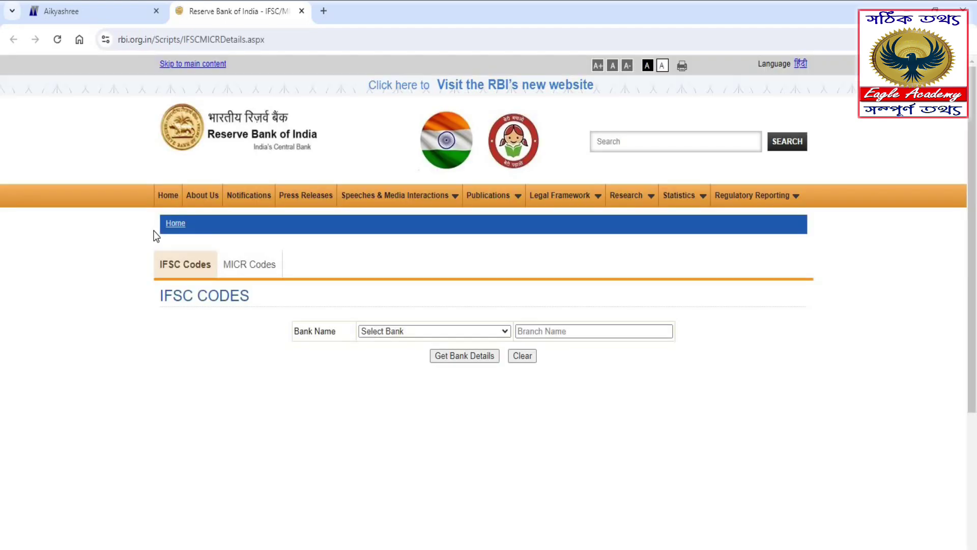
left_click(386, 335)
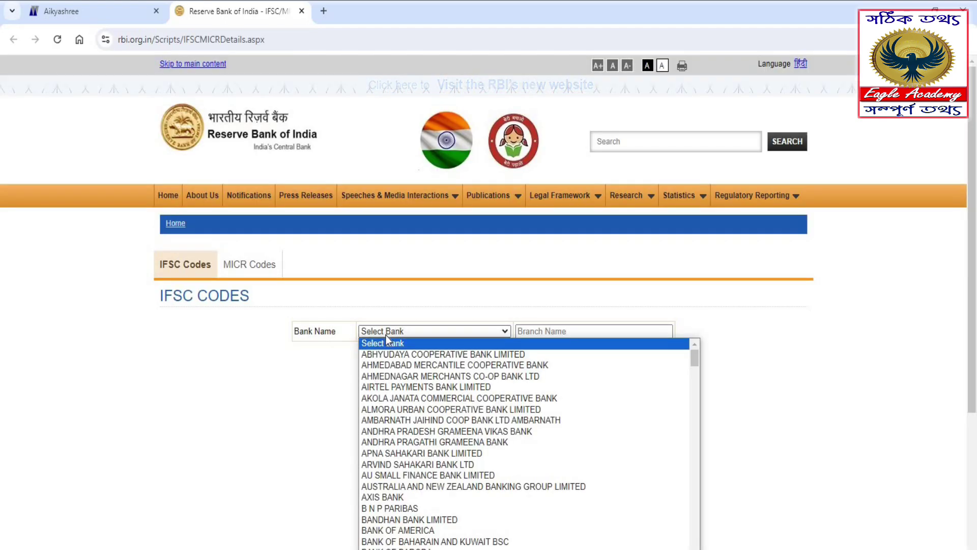
left_click(411, 500)
left_click(546, 331)
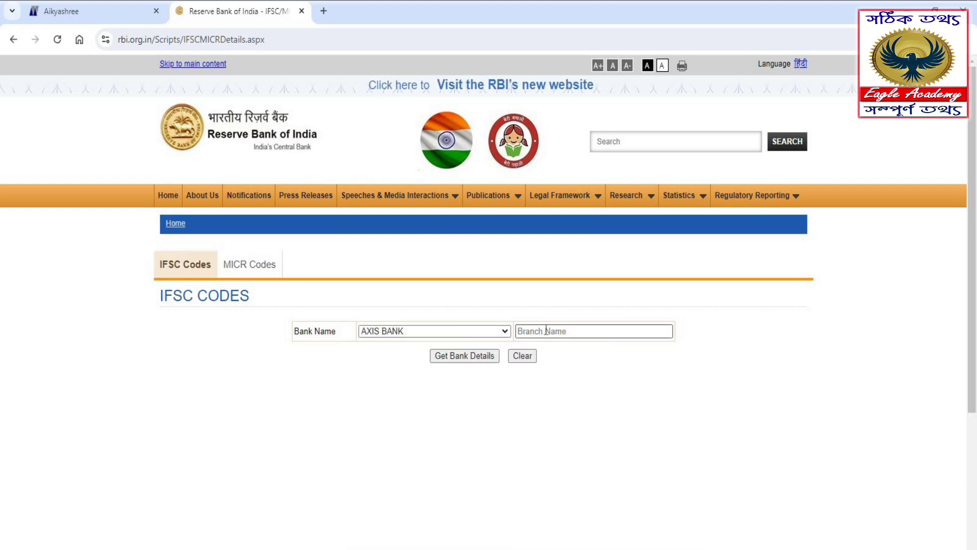
type("jhargram")
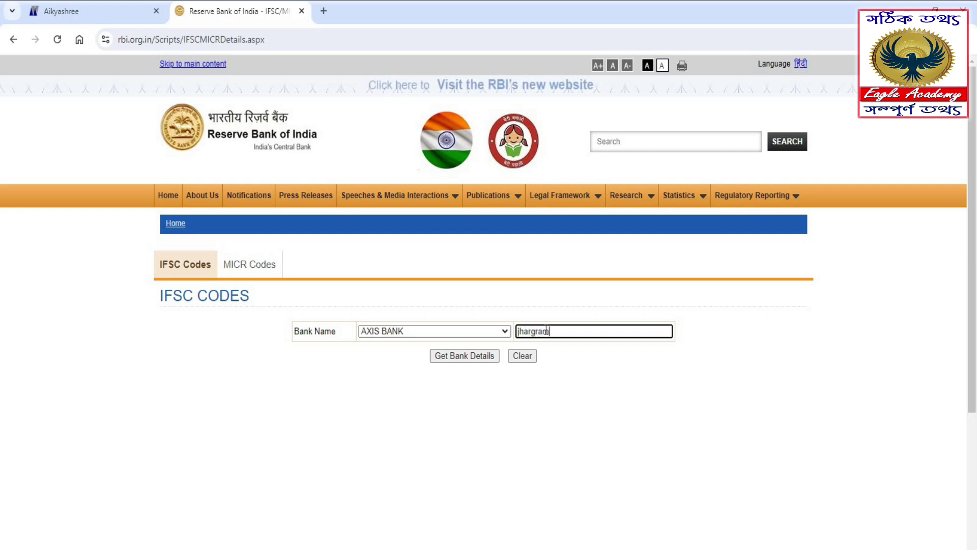
left_click(458, 356)
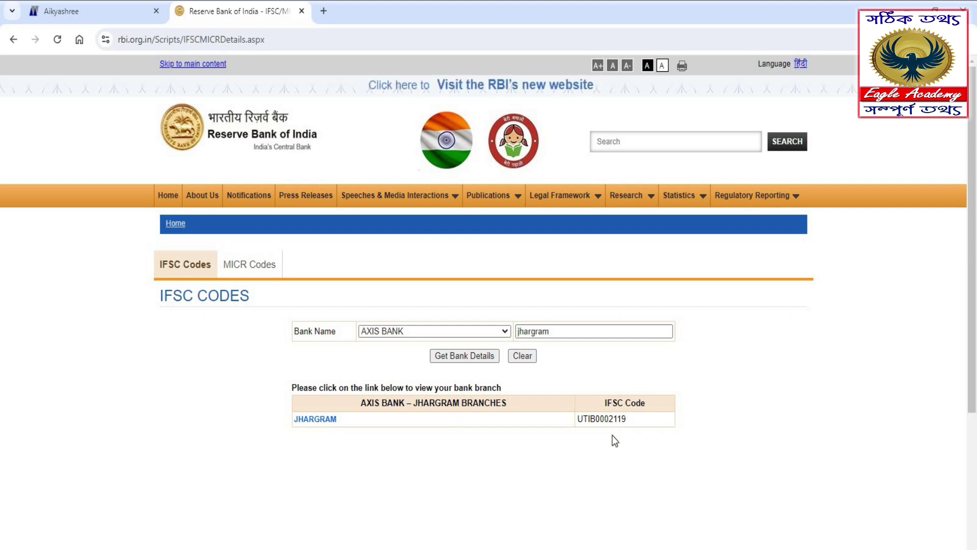
Step: Return to the scholarship portal's home page and list the registered institutions of the JHARGRAM district
left_click(75, 11)
left_click(827, 87)
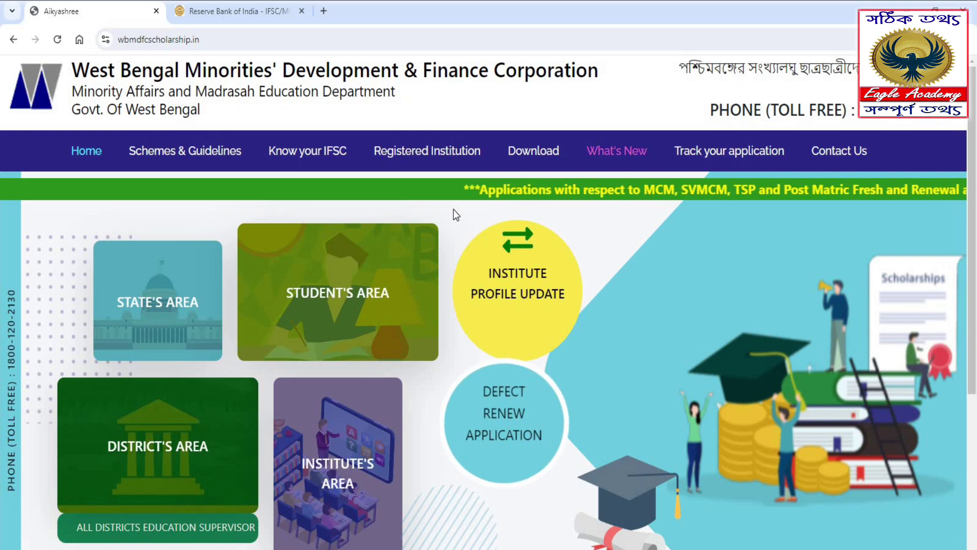
left_click(433, 160)
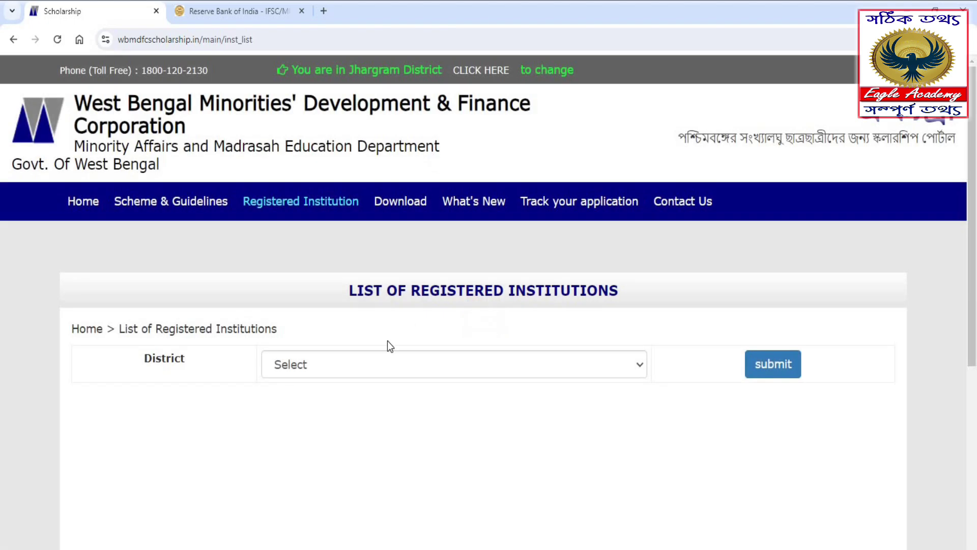
left_click(356, 363)
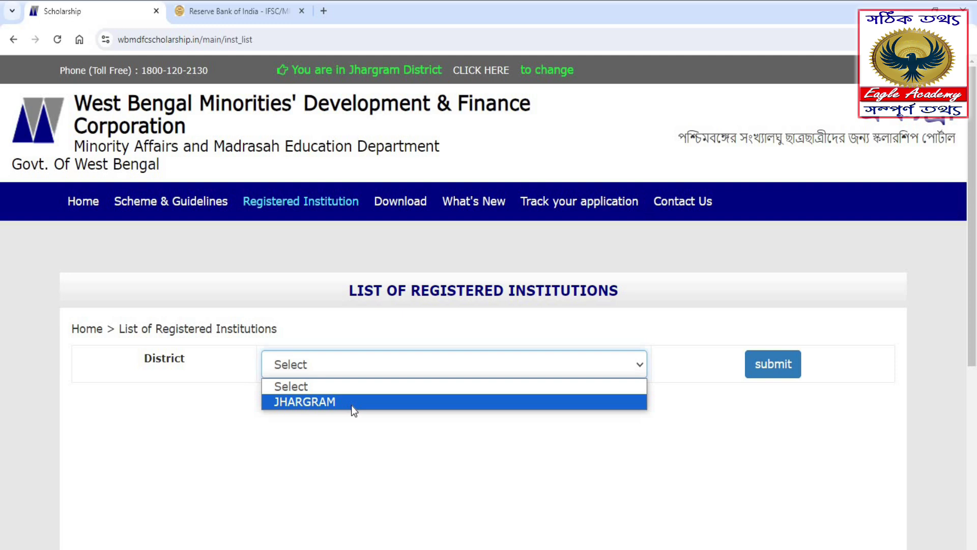
left_click(354, 410)
left_click(771, 379)
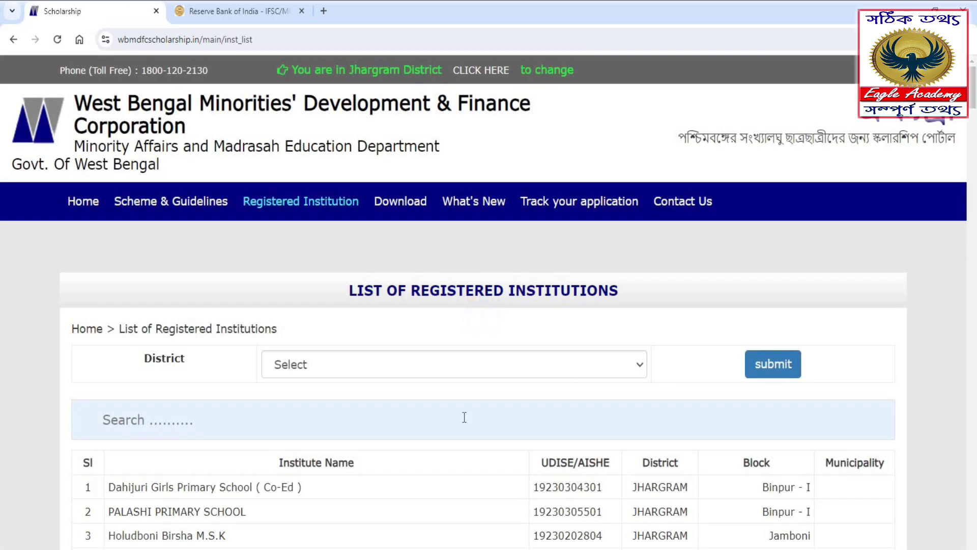
Step: Examine the institute names, UDISE/AISHE codes and blocks in the list of registered institutions
scroll(446, 421, "down", 3)
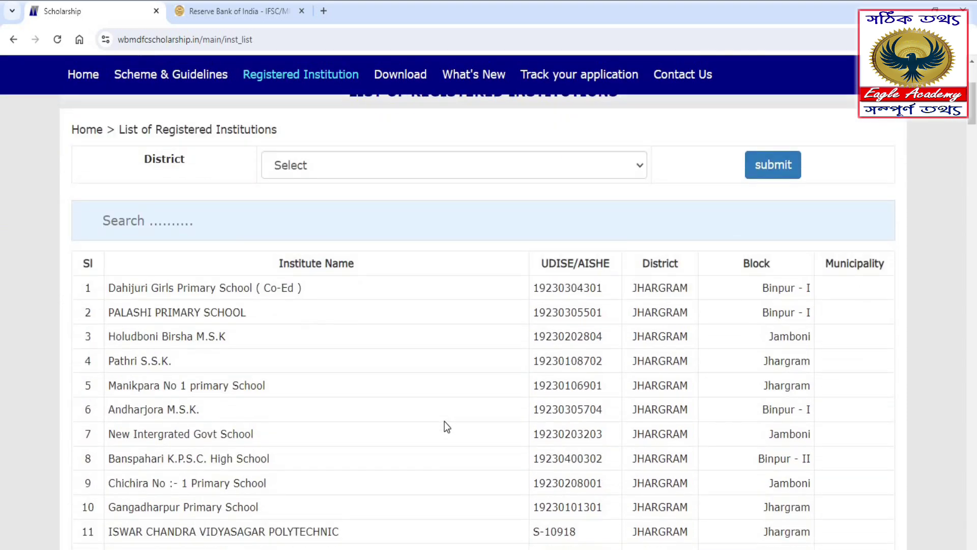
scroll(444, 422, "down", 5)
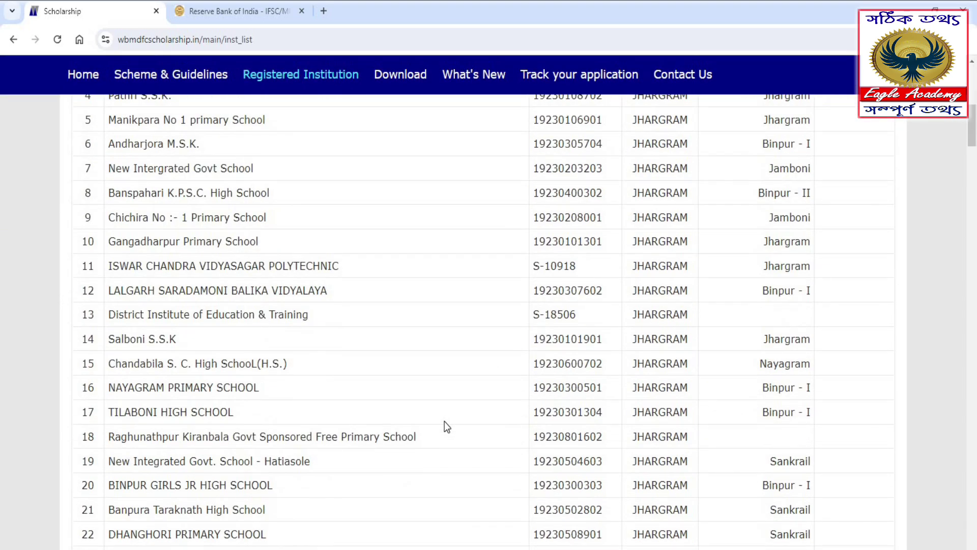
scroll(445, 422, "down", 2)
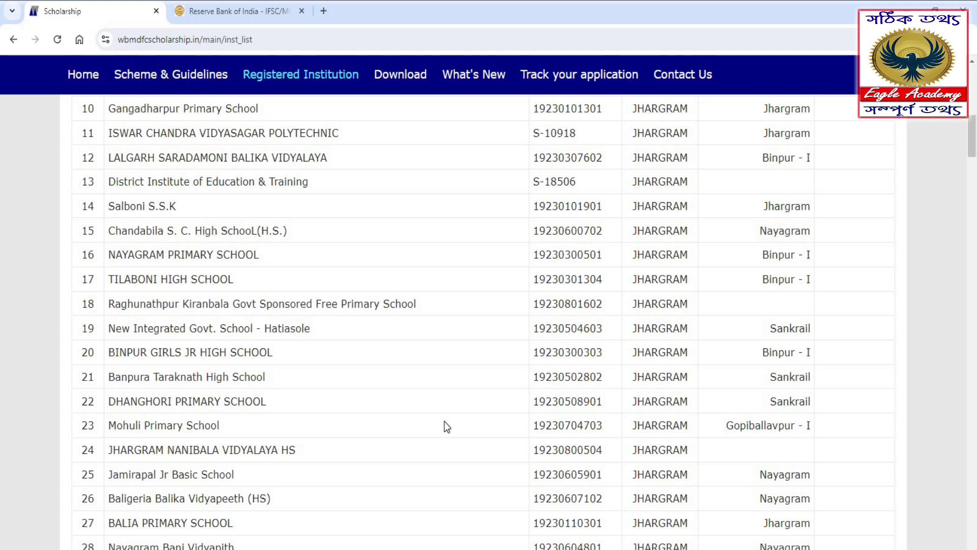
scroll(445, 422, "down", 2)
scroll(444, 427, "down", 3)
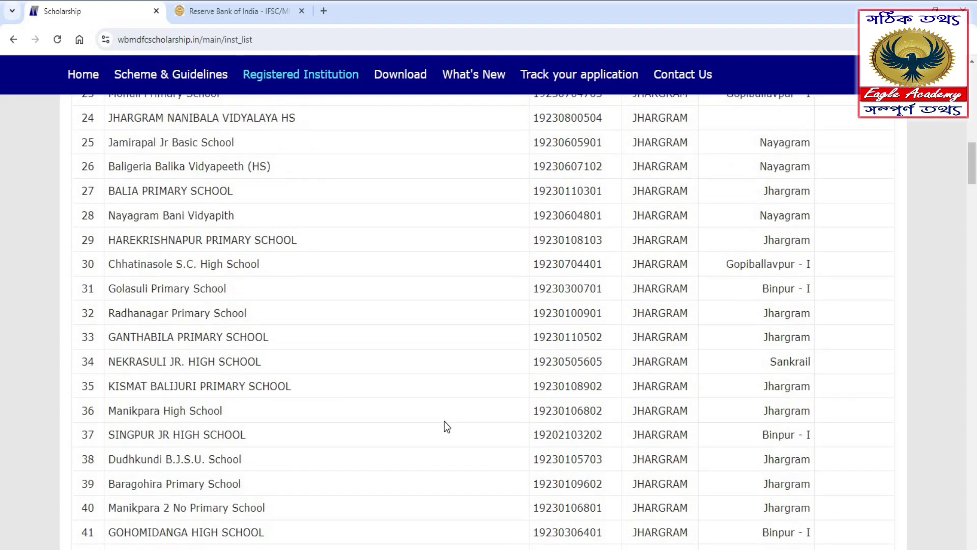
scroll(445, 422, "up", 8)
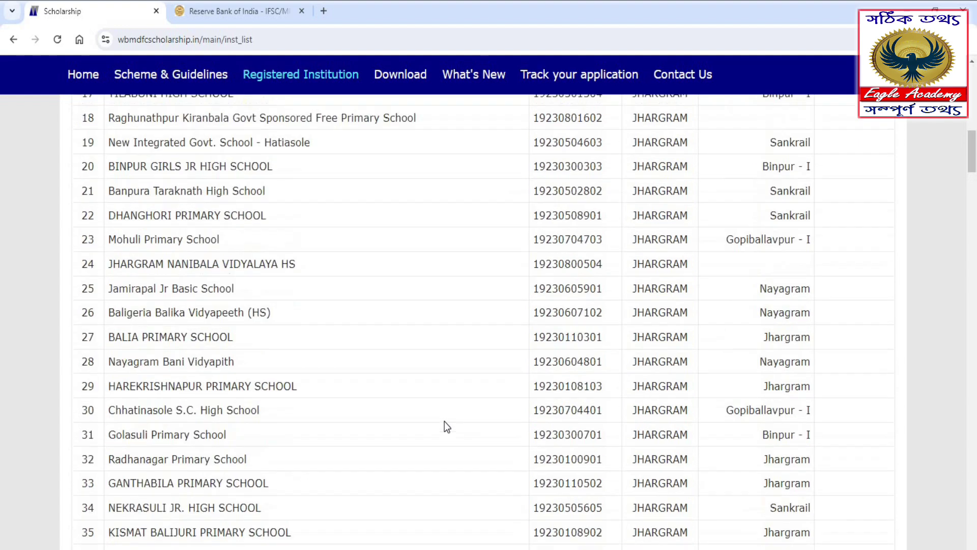
scroll(445, 427, "up", 4)
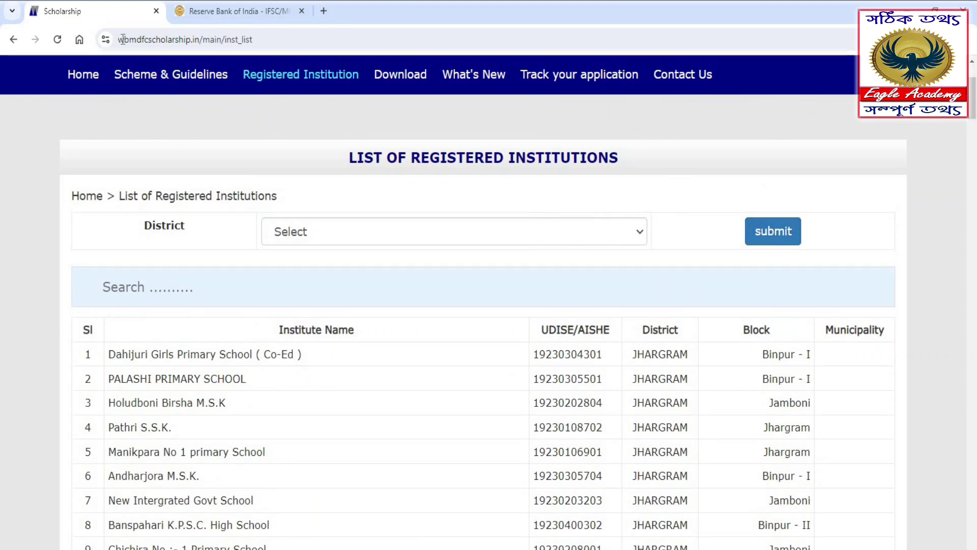
Step: Open the Fresh Registration 2024-2025 form from the Student's Area of the home page
left_click(85, 71)
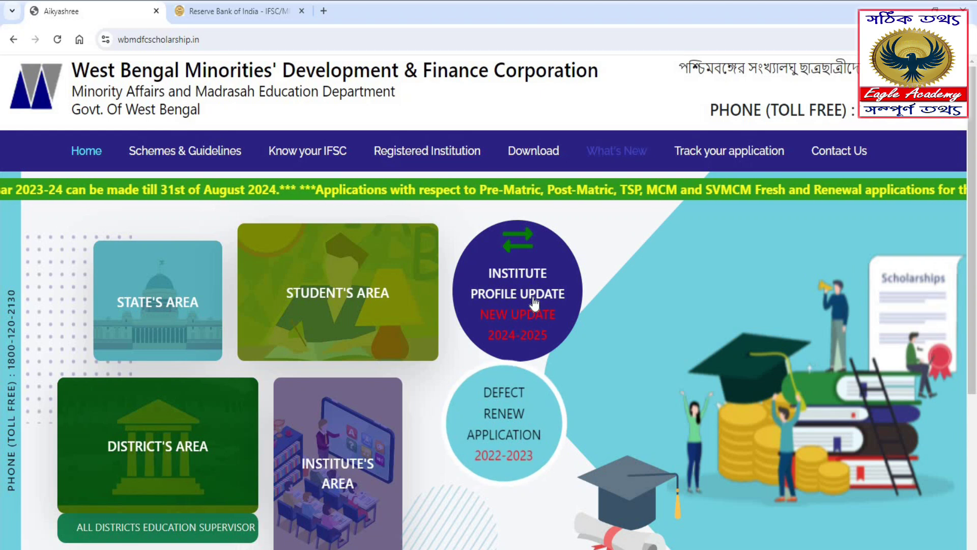
left_click(352, 298)
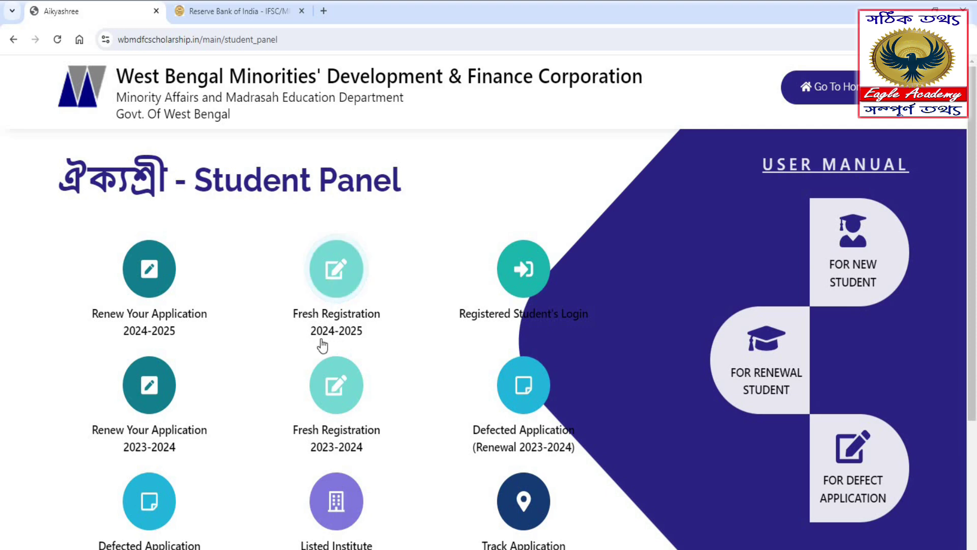
left_click(337, 282)
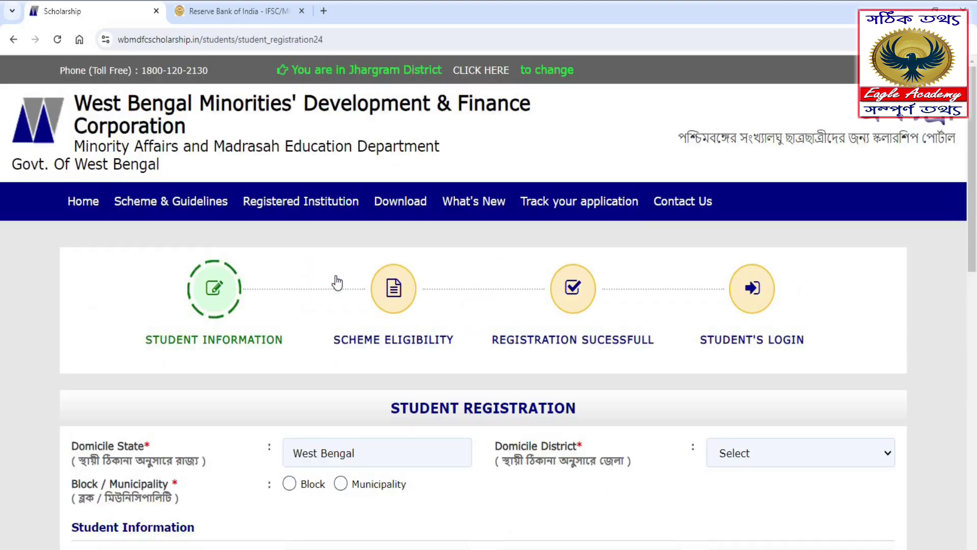
Step: Set the domicile district to JHARGRAM, choose Block, and select block Gopiballavpur - II with Gram Panchayet KHARBANDHI
scroll(336, 282, "down", 2)
scroll(337, 282, "down", 4)
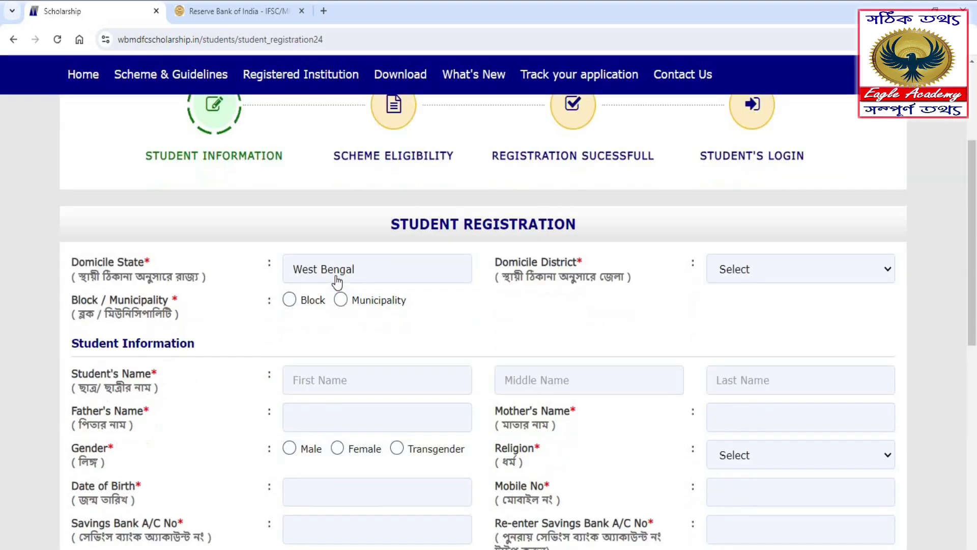
scroll(336, 281, "up", 1)
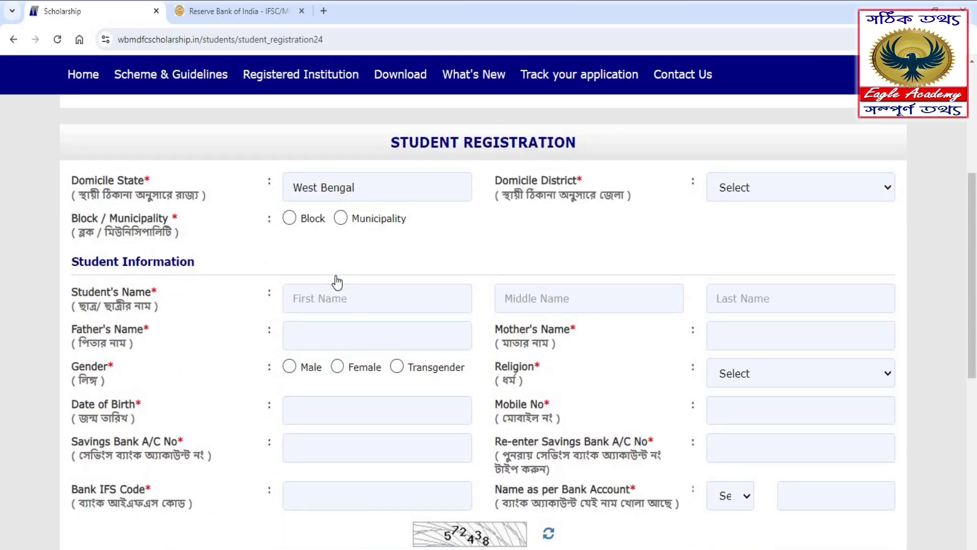
scroll(336, 281, "down", 2)
scroll(336, 282, "up", 1)
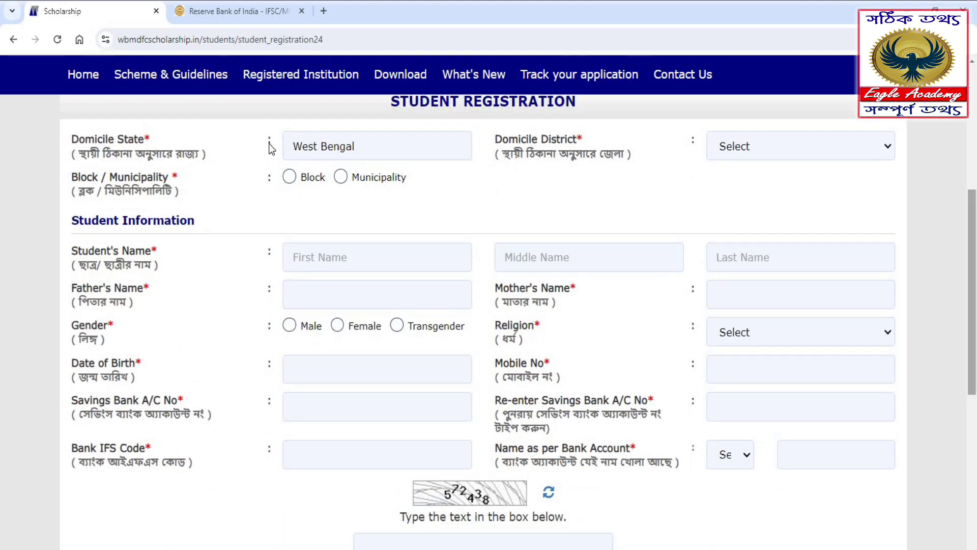
left_click(750, 154)
left_click(761, 303)
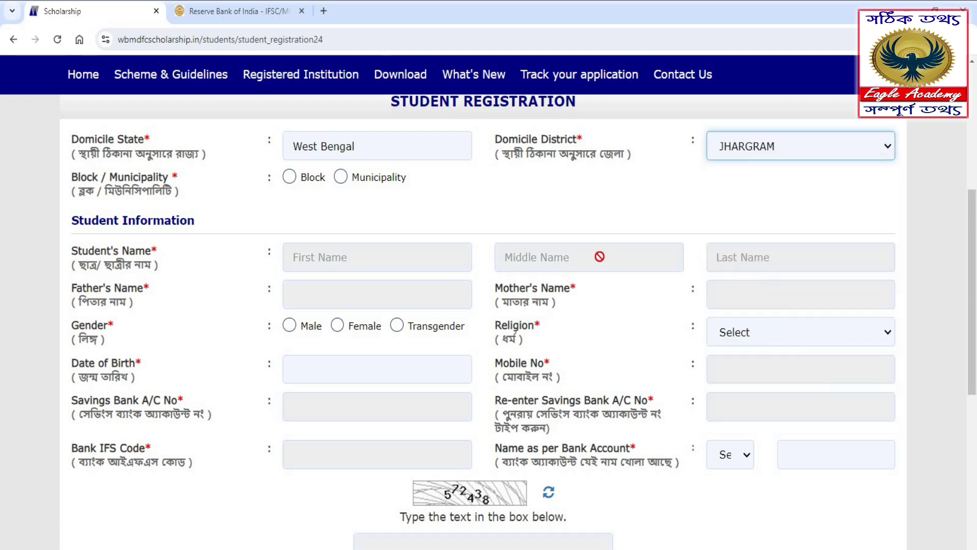
left_click(289, 178)
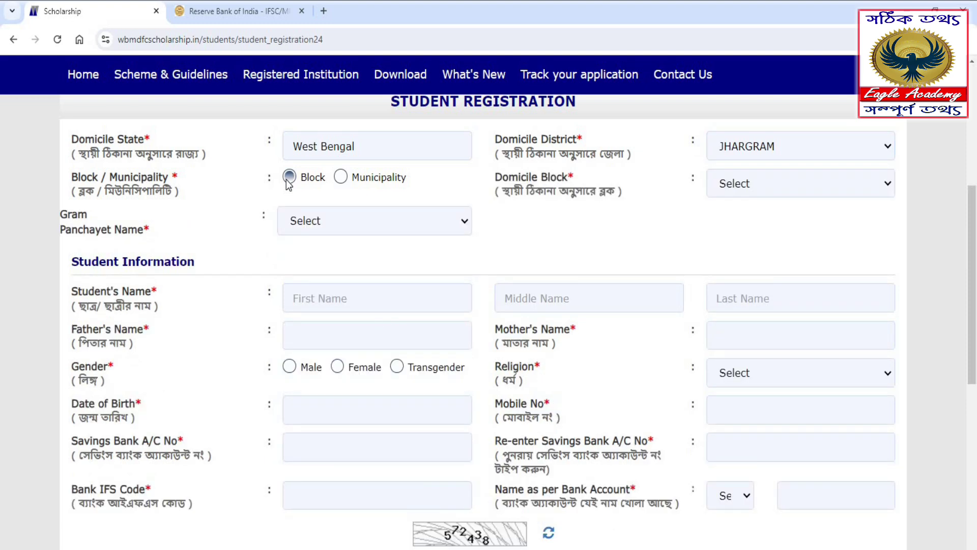
left_click(737, 190)
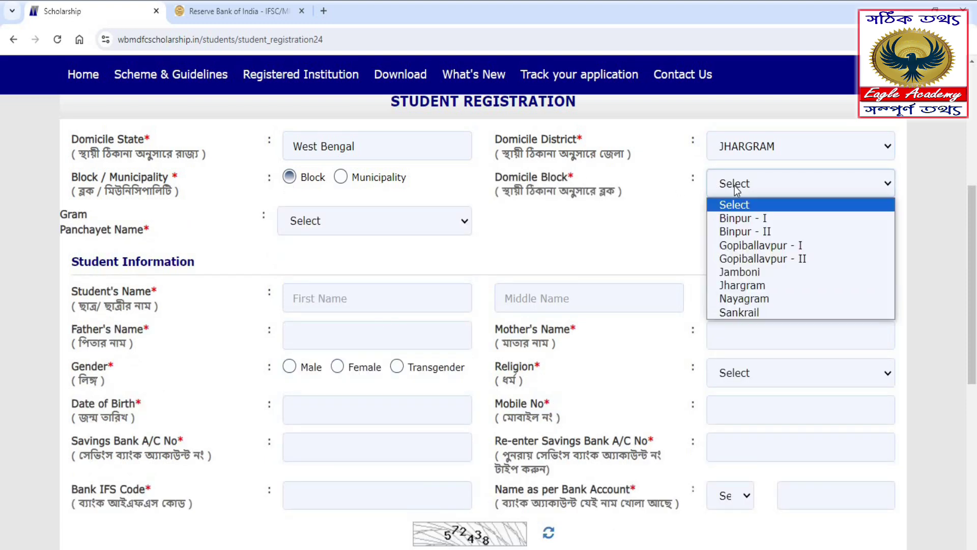
left_click(742, 286)
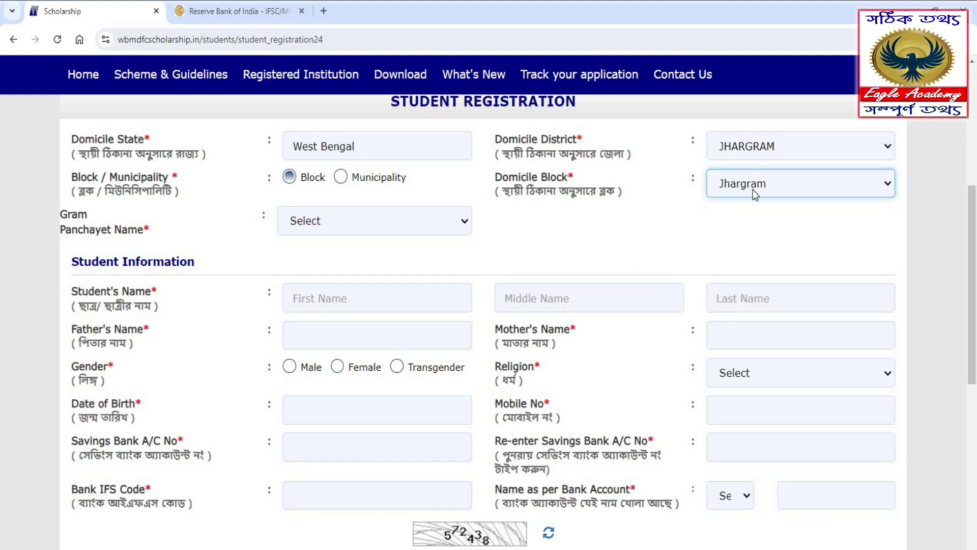
left_click(307, 230)
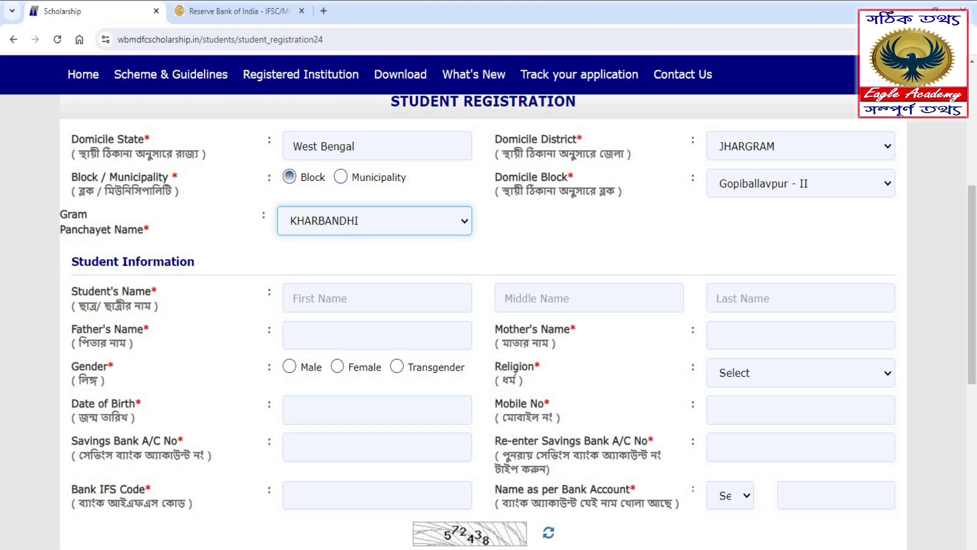
mouse_move(61, 275)
left_mouse_down()
mouse_move(133, 316)
mouse_move(192, 322)
left_mouse_up()
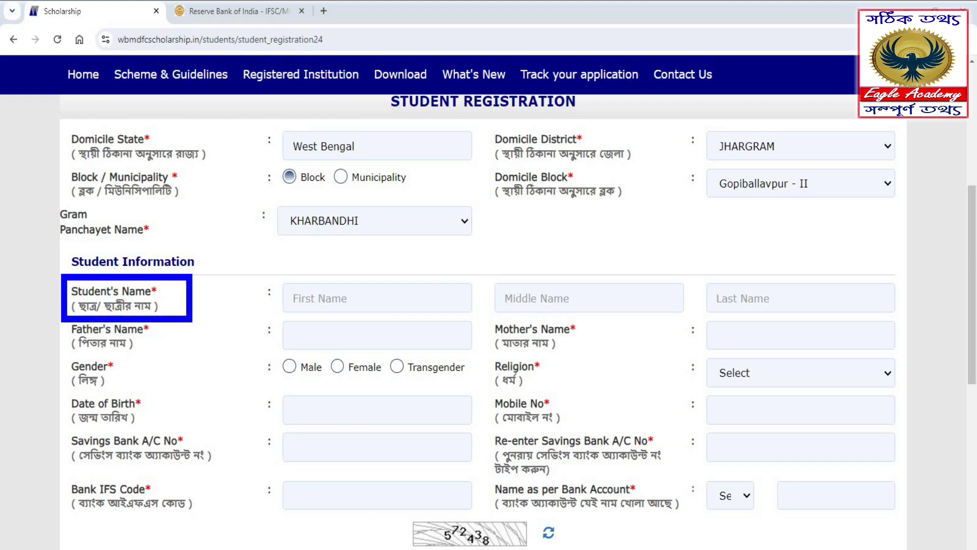
left_click_drag(53, 317, 123, 360)
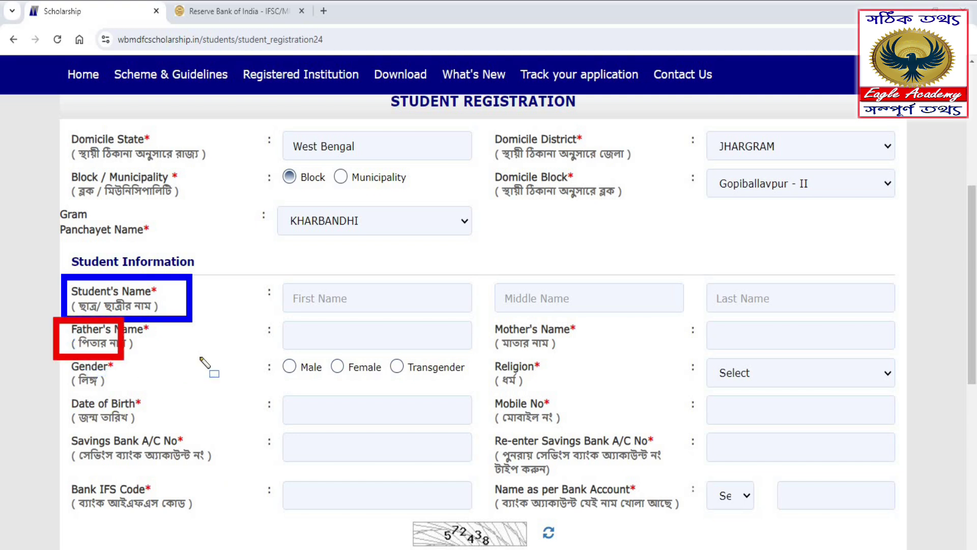
Step: Outline the Father's Name, Mother's Name, Gender and Religion fields with red boxes, and clear the markings
left_click_drag(206, 363, 207, 358)
mouse_move(482, 314)
left_mouse_down()
mouse_move(699, 363)
mouse_move(735, 358)
left_mouse_up()
mouse_move(55, 350)
left_mouse_down()
mouse_move(94, 405)
mouse_move(159, 402)
left_mouse_up()
mouse_move(485, 360)
left_mouse_down()
mouse_move(753, 405)
mouse_move(902, 400)
left_mouse_up()
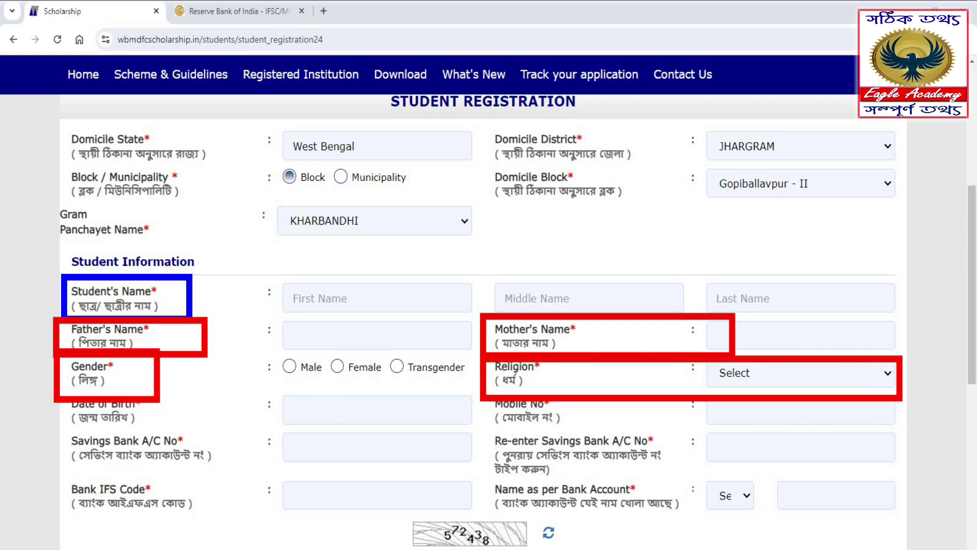
key("Escape")
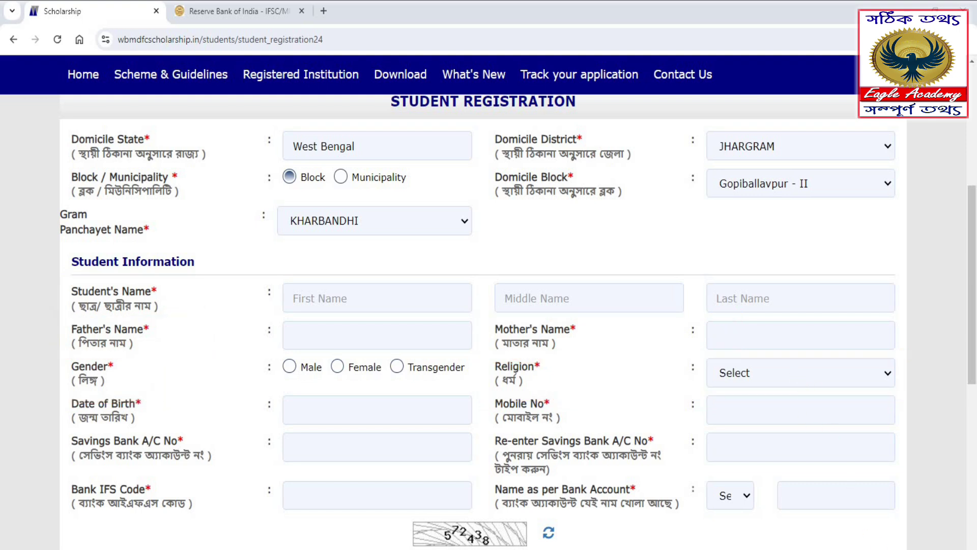
Step: Check the Religion options and the date of birth calendar, and go through the mobile number, savings account and IFS code fields
left_click(725, 380)
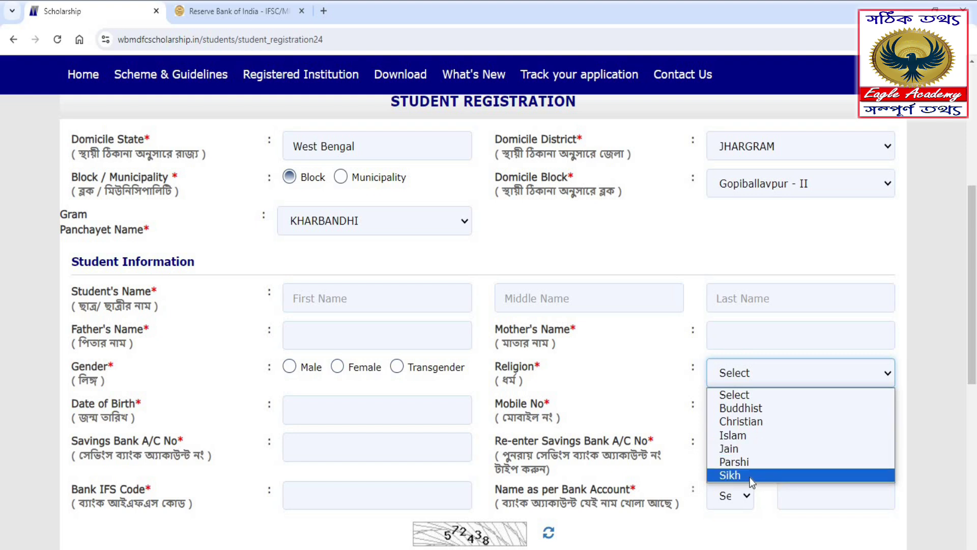
left_click(607, 379)
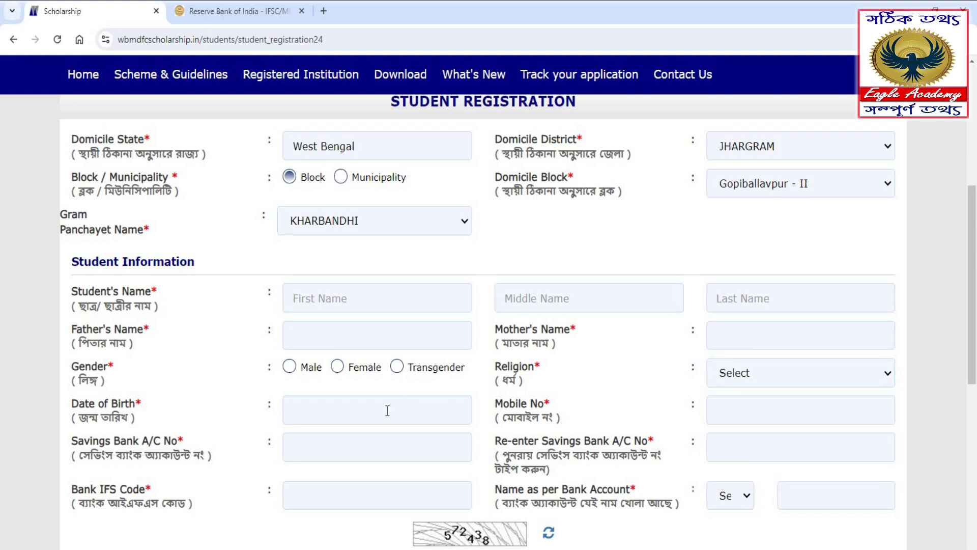
left_click(387, 410)
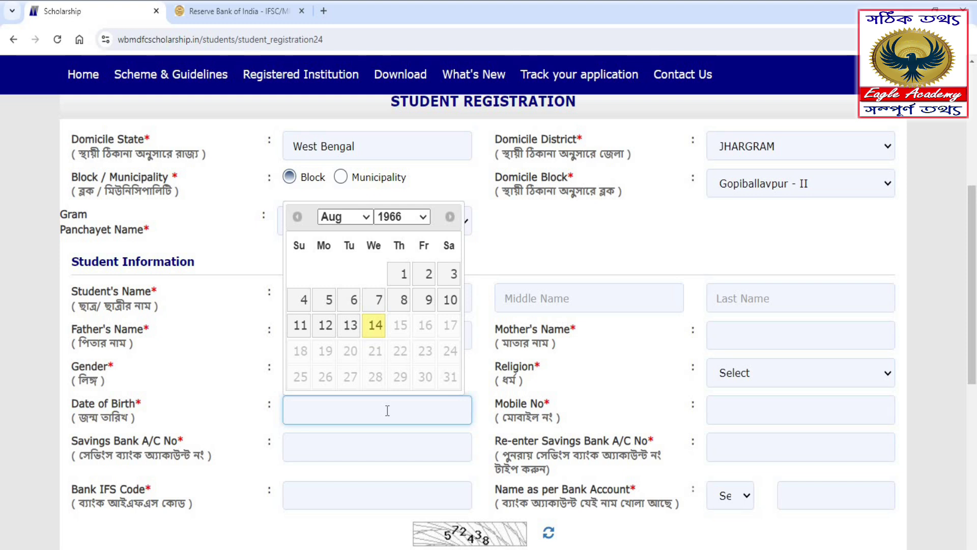
left_click(726, 411)
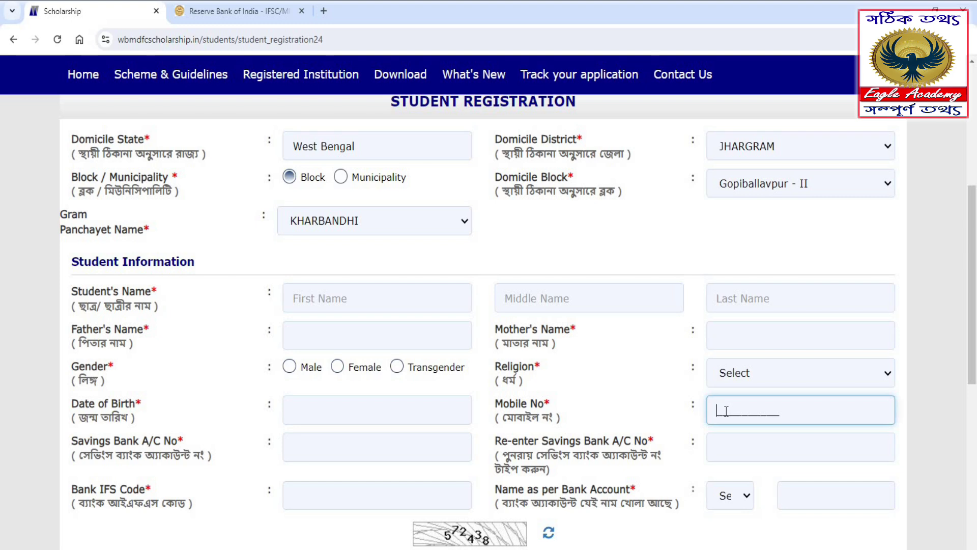
left_click(292, 448)
left_click(755, 452)
left_click(300, 501)
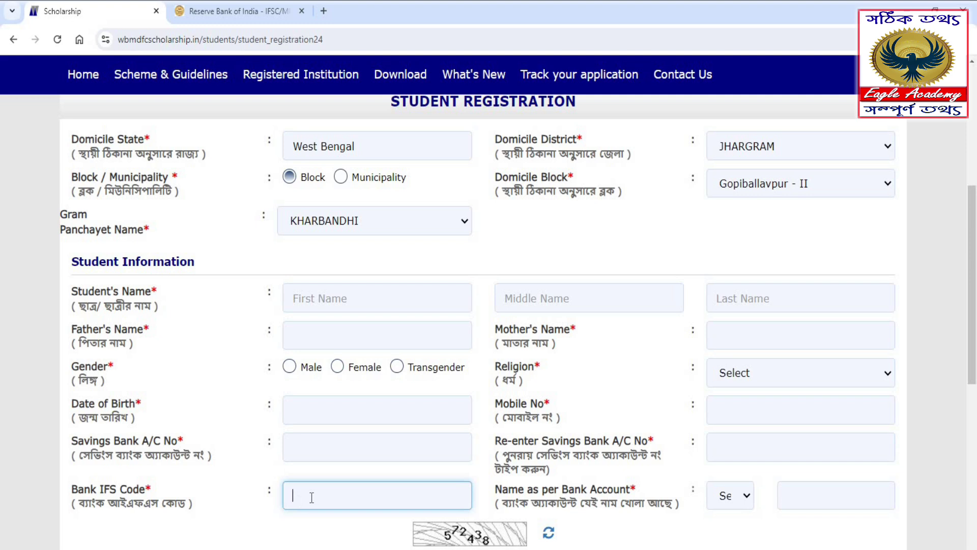
Step: Set the Name as per Bank Account option to Mother's Name and place the cursor in the account holder's name field
left_click(744, 503)
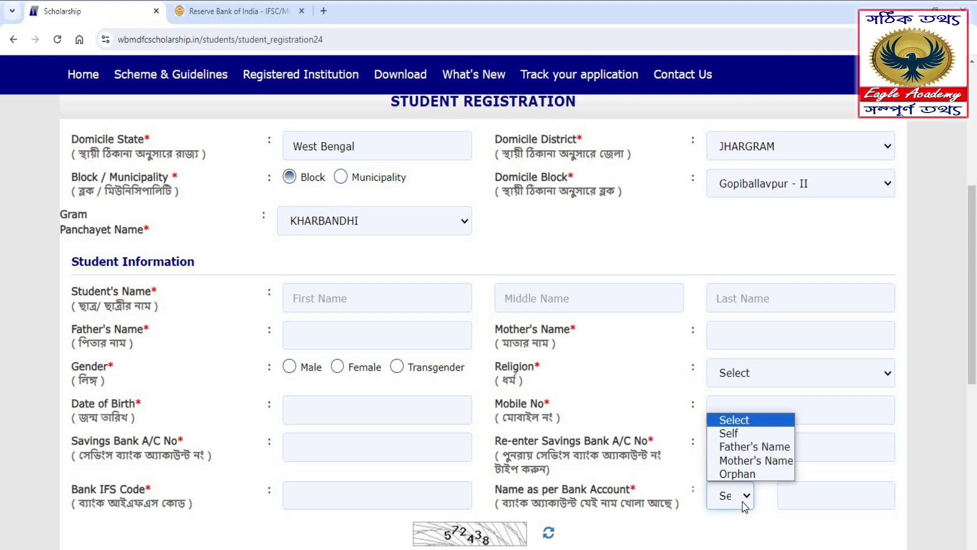
left_click(753, 461)
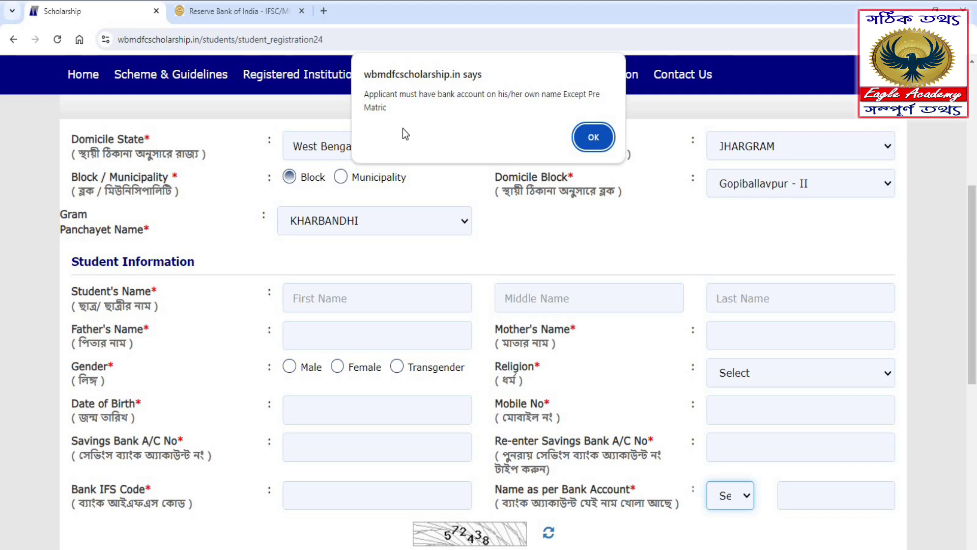
left_click(594, 137)
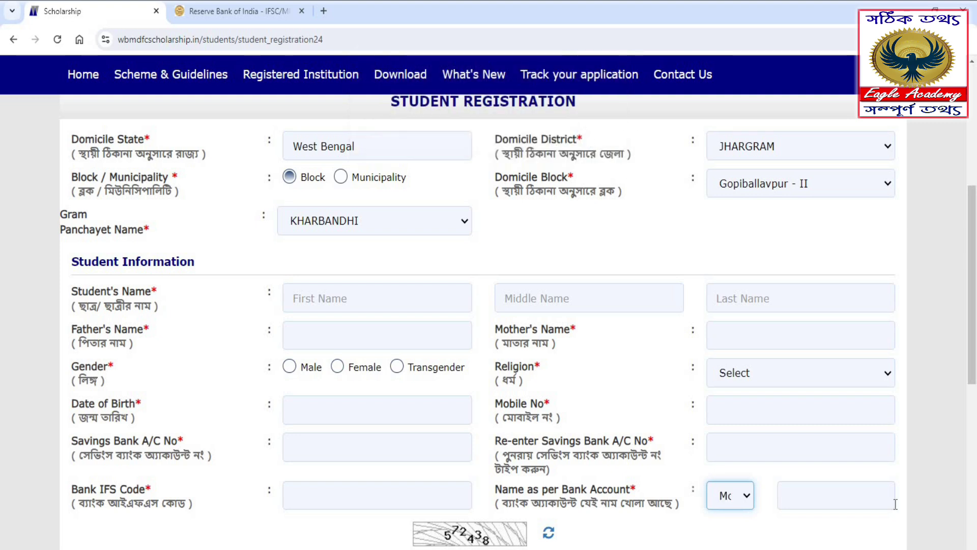
left_click(820, 499)
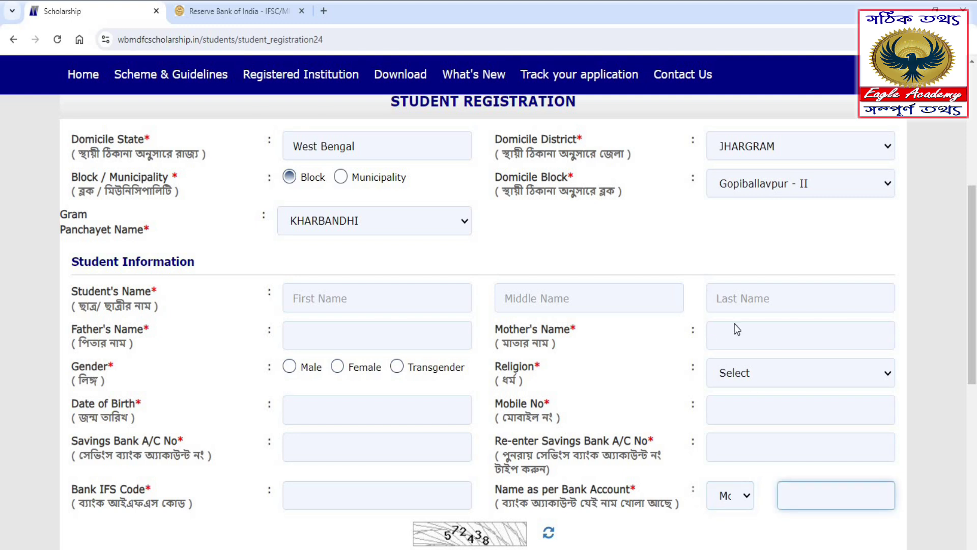
left_click(720, 331)
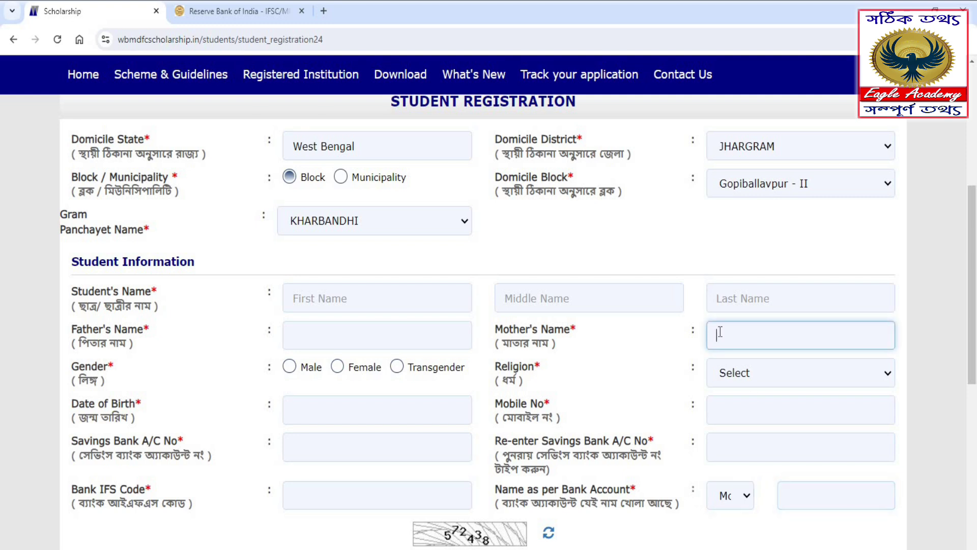
left_click(806, 497)
scroll(655, 493, "down", 4)
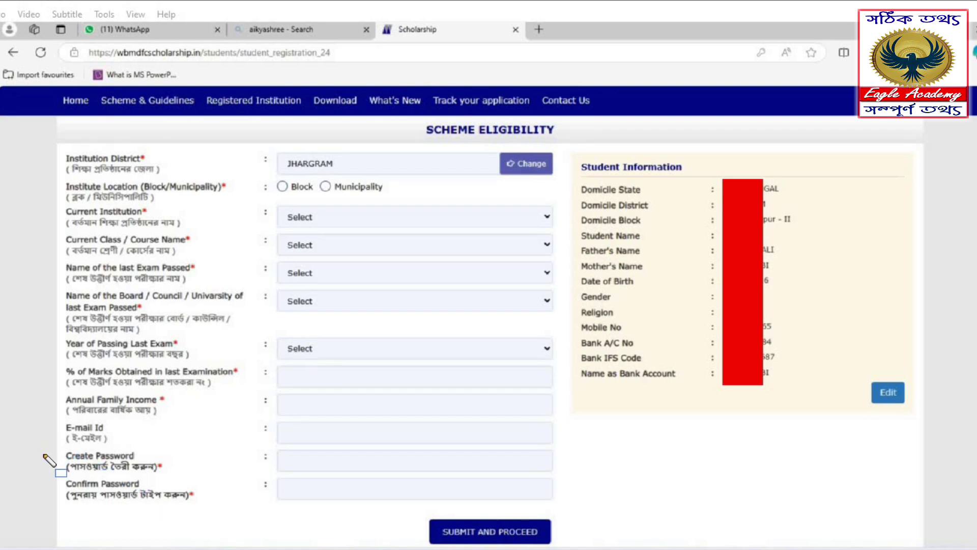
Step: Outline the password fields, Submit and Proceed, the Student Information summary and its Edit option on the Scheme Eligibility page in red
mouse_move(41, 449)
left_mouse_down()
mouse_move(257, 528)
mouse_move(620, 528)
mouse_move(615, 514)
left_mouse_up()
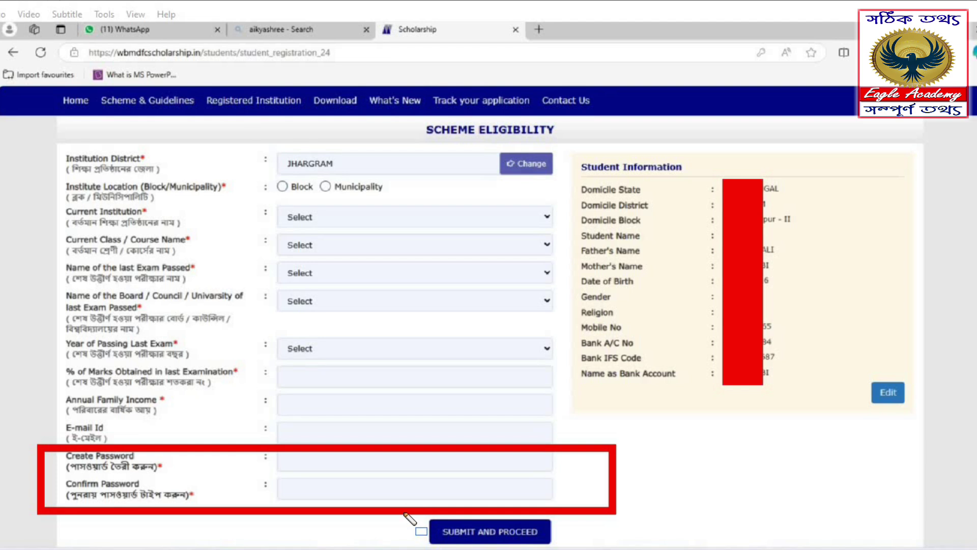
left_click_drag(421, 540, 570, 549)
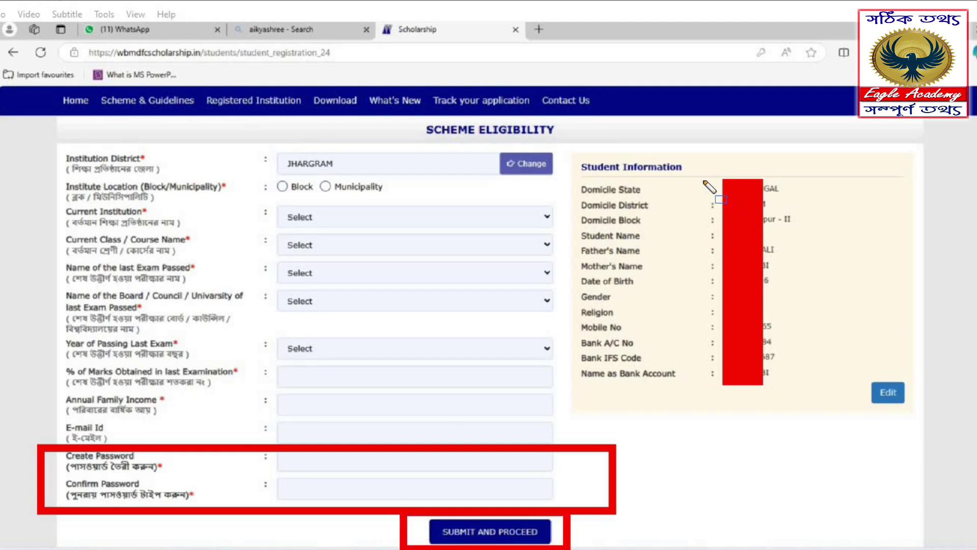
mouse_move(574, 177)
left_mouse_down()
mouse_move(603, 288)
mouse_move(667, 388)
mouse_move(691, 395)
left_mouse_up()
mouse_move(856, 366)
left_mouse_down()
mouse_move(871, 411)
mouse_move(916, 413)
left_mouse_up()
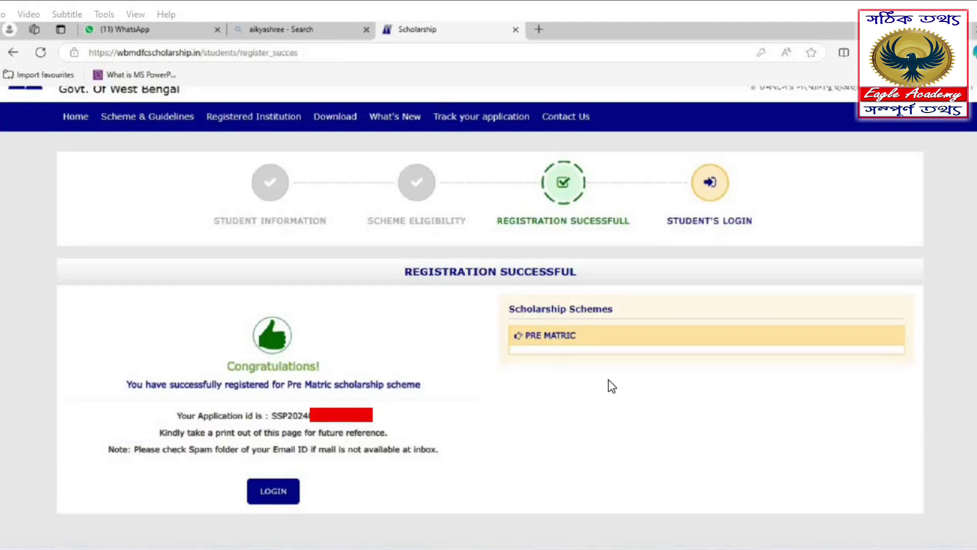
Step: Outline the heading, congratulations mark, application ID, e-mail note and Login option on the Registration Successful page in red
mouse_move(368, 247)
left_mouse_down()
mouse_move(400, 275)
mouse_move(619, 295)
left_mouse_up()
mouse_move(193, 305)
left_mouse_down()
mouse_move(235, 354)
mouse_move(351, 383)
left_mouse_up()
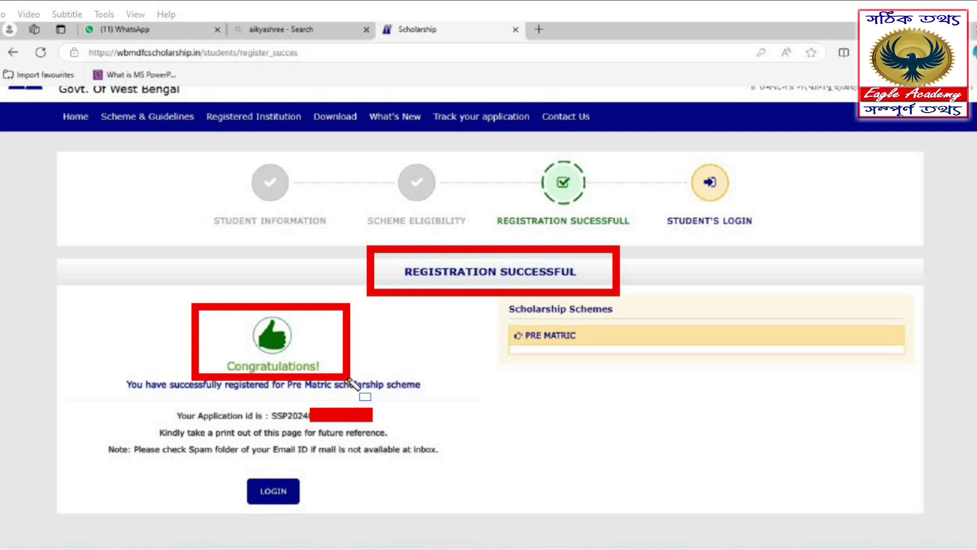
mouse_move(150, 397)
left_mouse_down()
mouse_move(265, 422)
mouse_move(413, 431)
left_mouse_up()
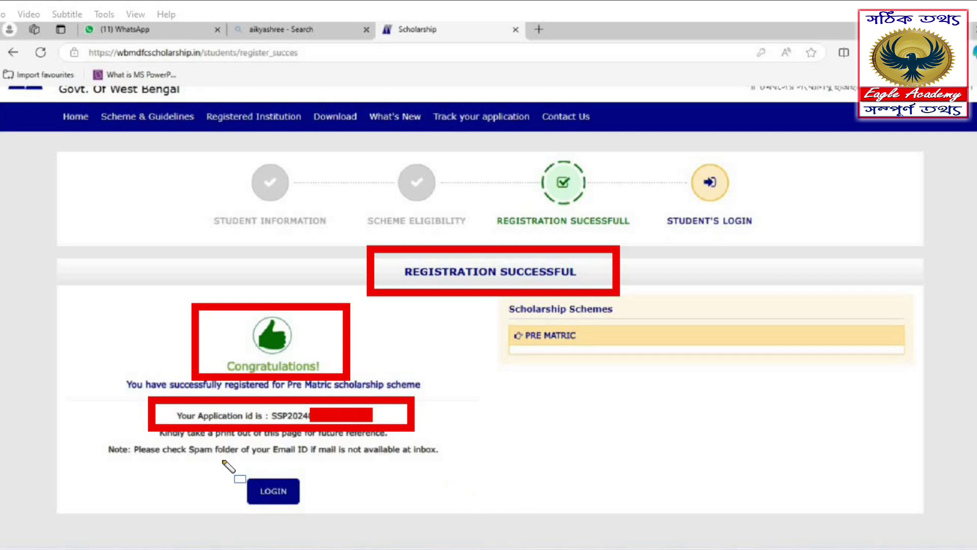
left_click_drag(80, 428, 471, 467)
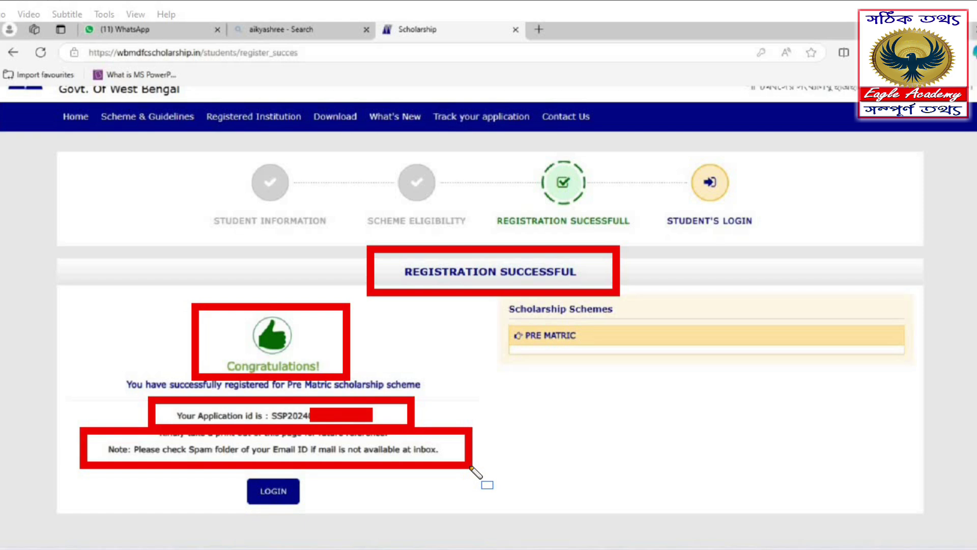
left_click_drag(222, 469, 324, 516)
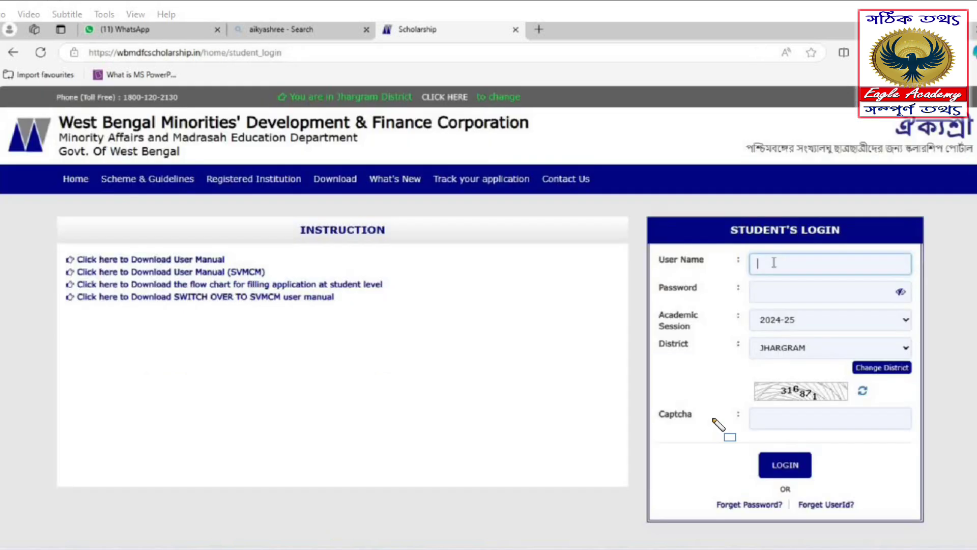
Step: Outline the User Name, Password and Captcha fields and the Login option of the Student's Login form in red
mouse_move(639, 238)
left_mouse_down()
mouse_move(885, 289)
mouse_move(941, 282)
left_mouse_up()
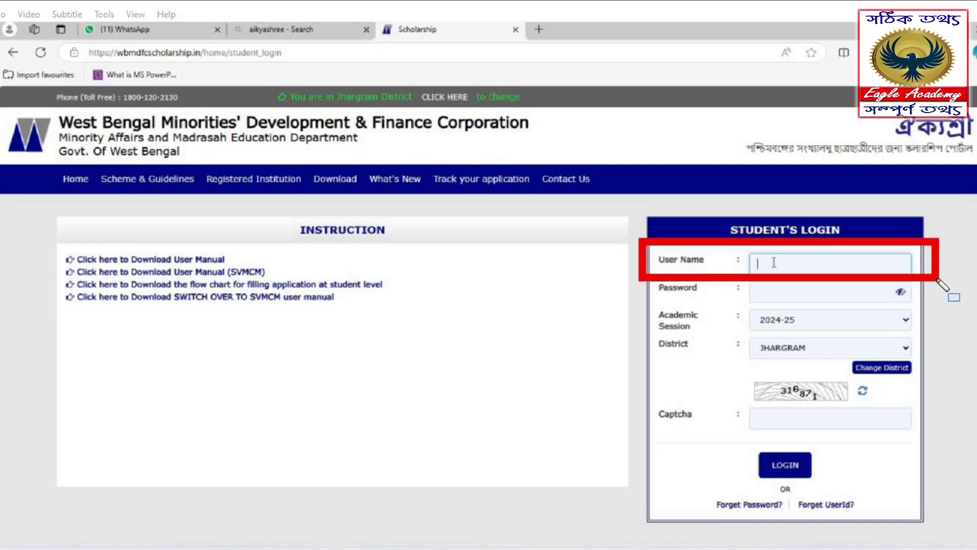
mouse_move(637, 278)
left_mouse_down()
mouse_move(672, 305)
mouse_move(916, 317)
mouse_move(940, 306)
left_mouse_up()
mouse_move(727, 395)
left_mouse_down()
mouse_move(811, 436)
mouse_move(975, 430)
left_mouse_up()
mouse_move(733, 442)
left_mouse_down()
mouse_move(857, 499)
mouse_move(868, 480)
left_mouse_up()
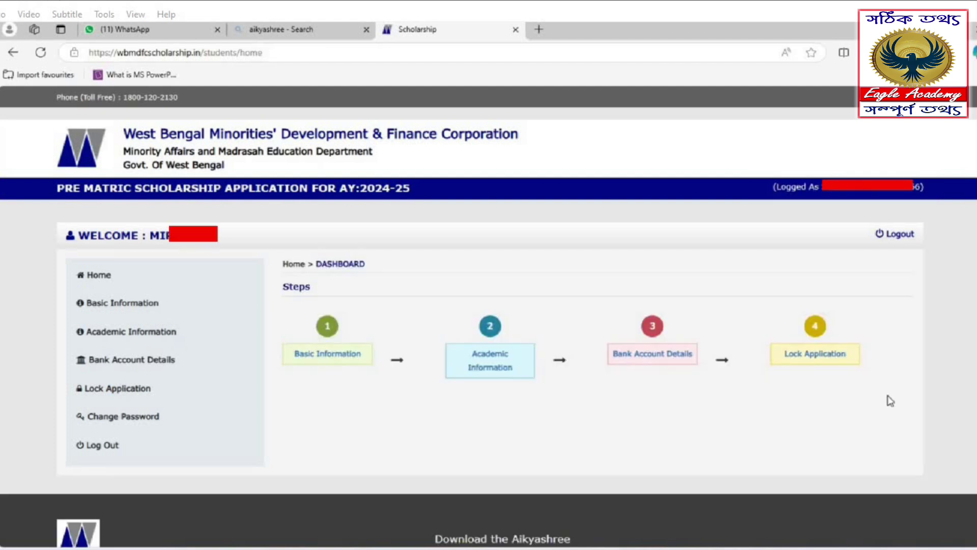
Step: Mark the Basic Information entry among the application steps on the pre-matric scholarship dashboard in red
left_click_drag(261, 282, 281, 330)
left_click_drag(373, 399, 884, 410)
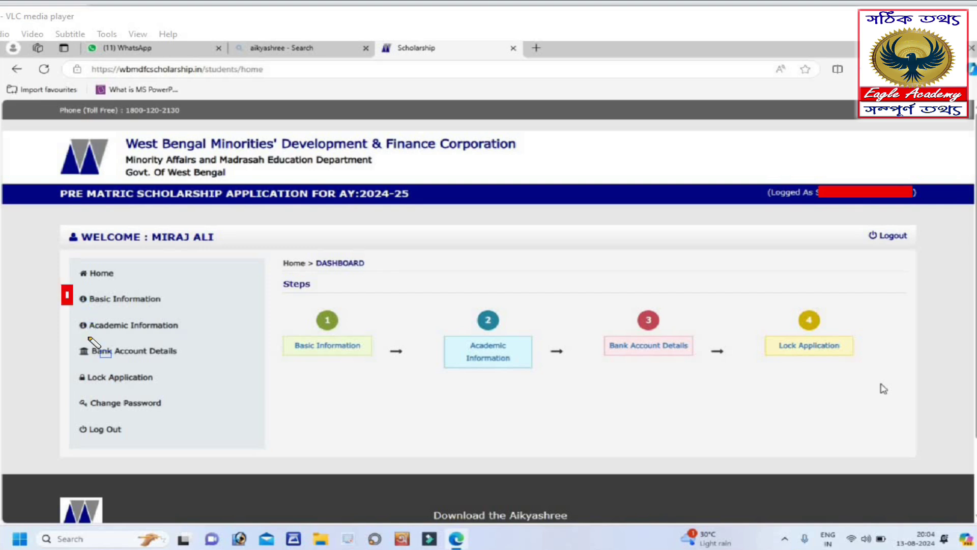
mouse_move(89, 337)
left_mouse_down()
mouse_move(131, 371)
mouse_move(212, 376)
mouse_move(138, 305)
left_mouse_up()
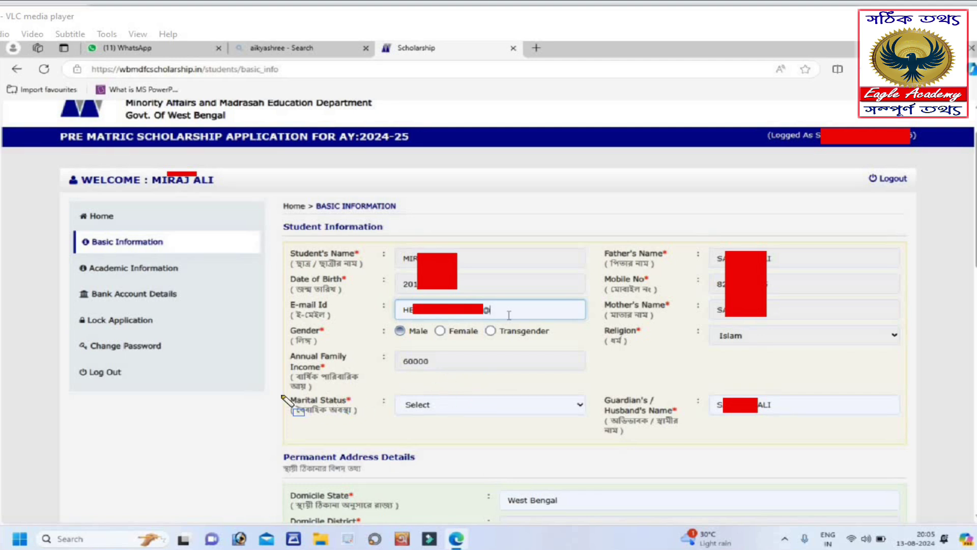
Step: Outline Marital Status, Guardian's / Husband's Name, the permanent address fields and the Same as Permanent Address option on the Basic Information page in red
mouse_move(262, 379)
left_mouse_down()
mouse_move(617, 430)
mouse_move(595, 430)
left_mouse_up()
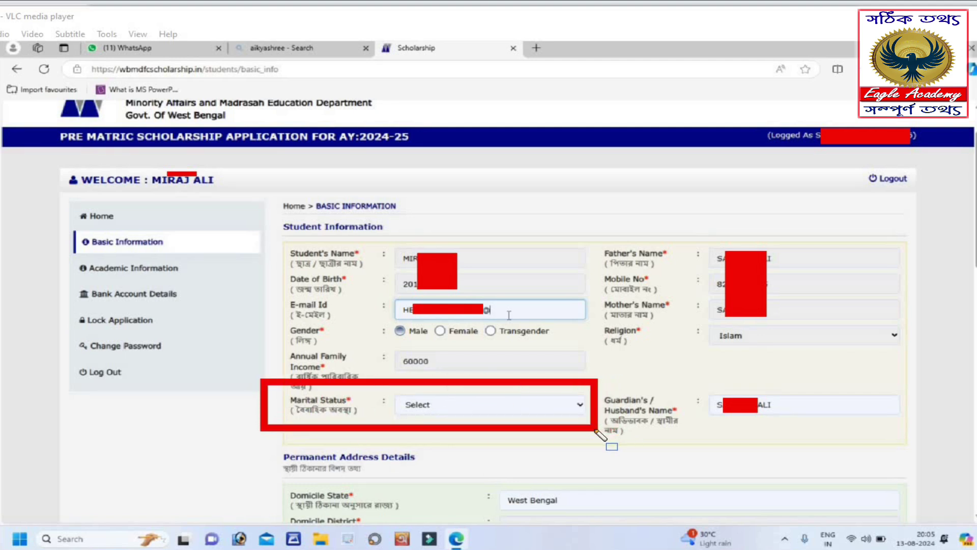
mouse_move(691, 381)
left_mouse_down()
mouse_move(858, 436)
mouse_move(903, 431)
left_mouse_up()
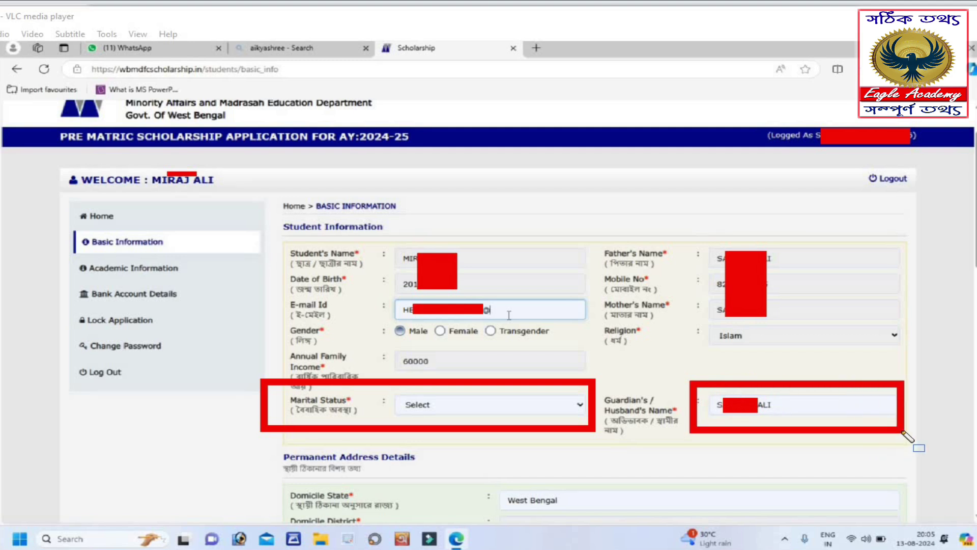
scroll(279, 203, "down", 5)
mouse_move(265, 192)
left_mouse_down()
mouse_move(405, 236)
mouse_move(451, 237)
mouse_move(441, 230)
left_mouse_up()
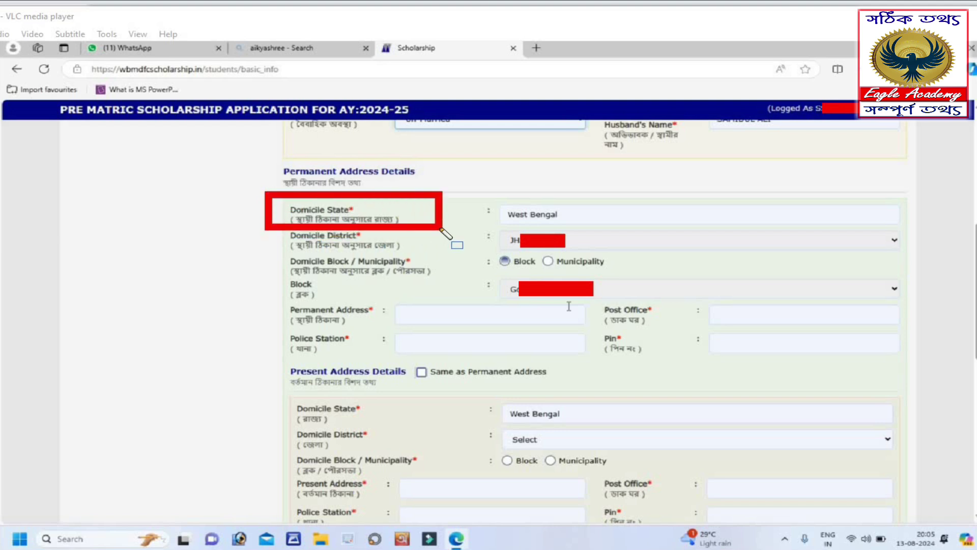
left_click_drag(270, 230, 438, 254)
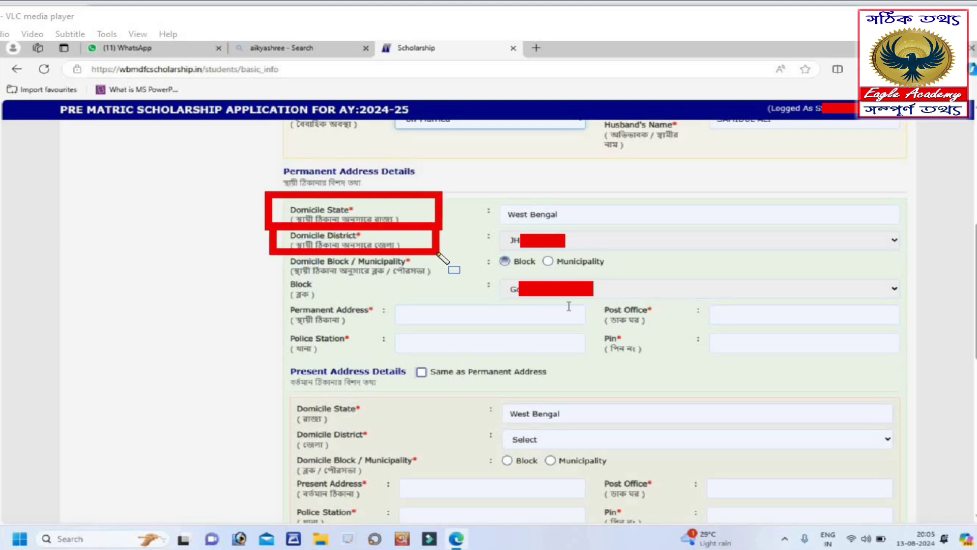
left_click_drag(306, 272, 448, 297)
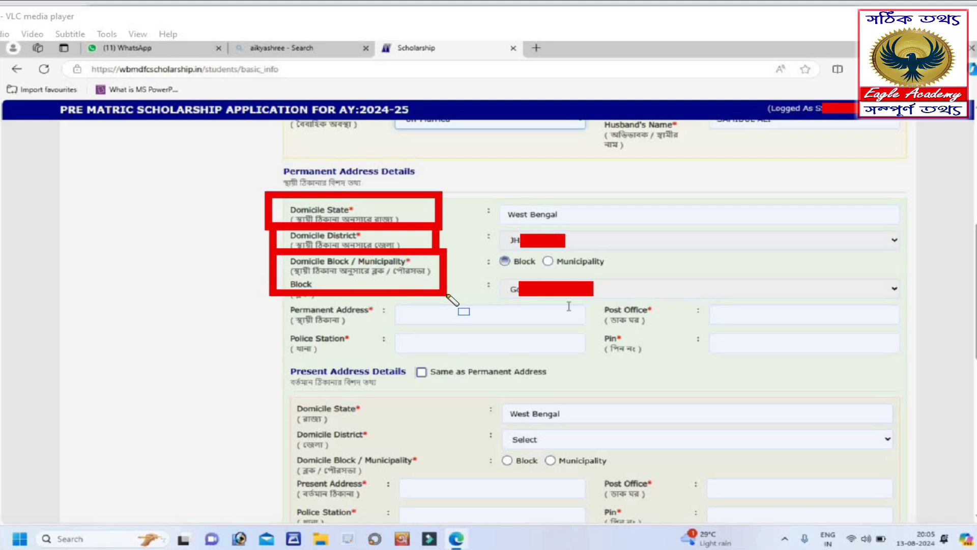
mouse_move(262, 295)
left_mouse_down()
mouse_move(458, 364)
mouse_move(927, 366)
left_mouse_up()
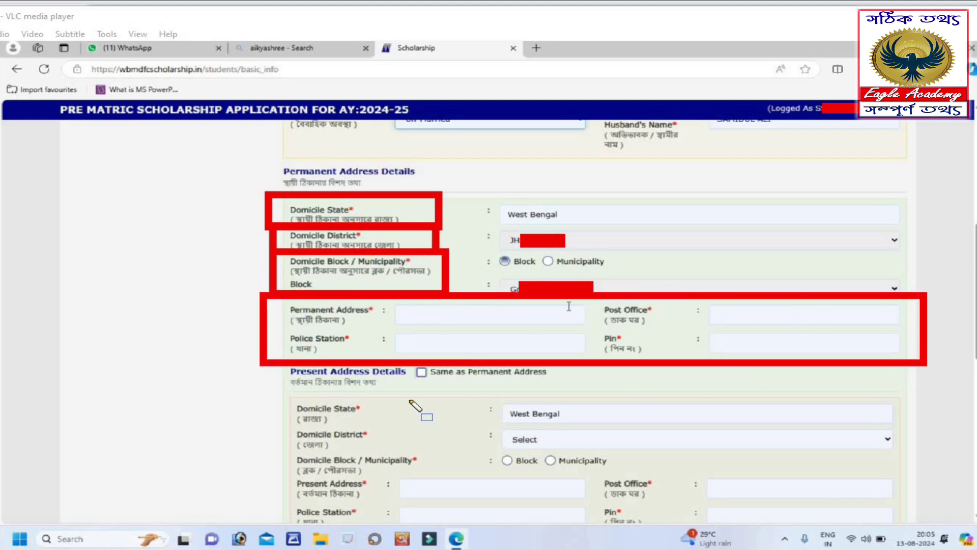
left_click_drag(401, 360, 423, 393)
mouse_move(502, 404)
left_mouse_down()
mouse_move(611, 405)
mouse_move(603, 395)
left_mouse_up()
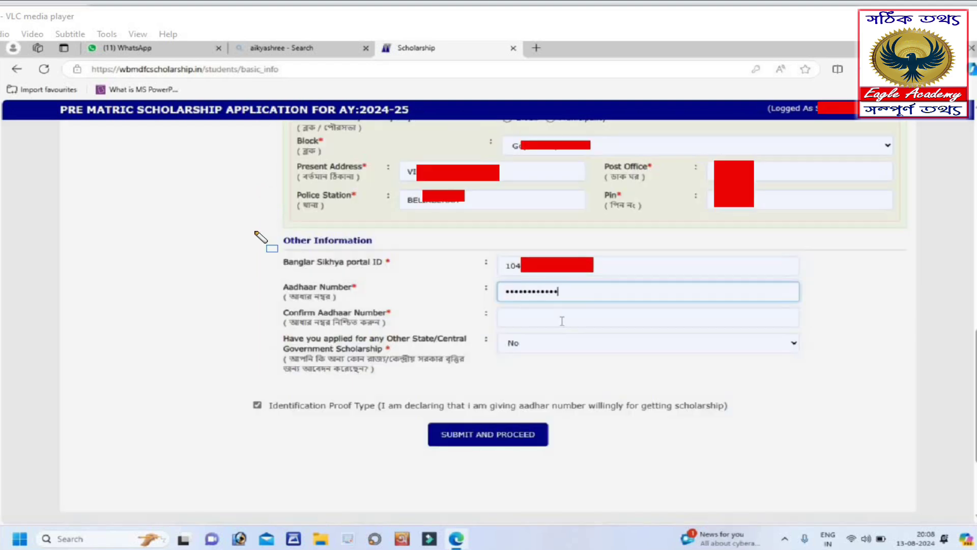
Step: Outline the Banglar Sikhya portal ID, Aadhaar, other-scholarship and declaration fields plus Submit and Proceed under Other Information in red
left_click_drag(264, 243, 417, 278)
mouse_move(270, 278)
left_mouse_down()
mouse_move(289, 318)
mouse_move(834, 335)
mouse_move(839, 346)
mouse_move(835, 327)
left_mouse_up()
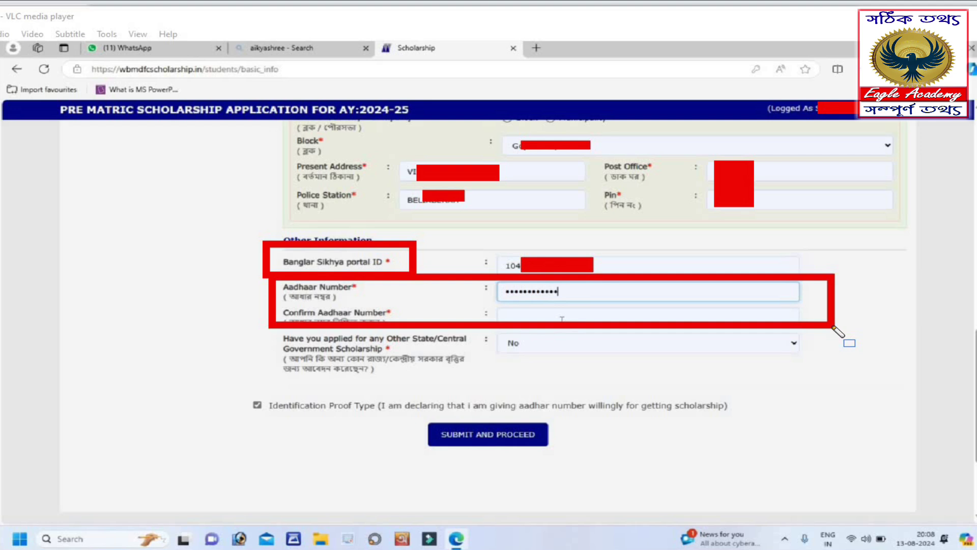
left_click_drag(258, 330, 835, 376)
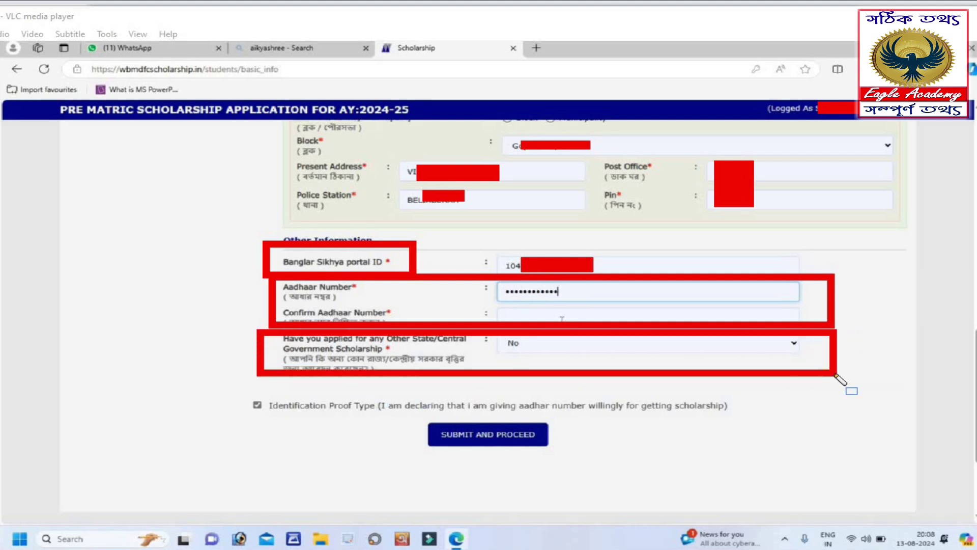
left_click_drag(220, 386, 282, 427)
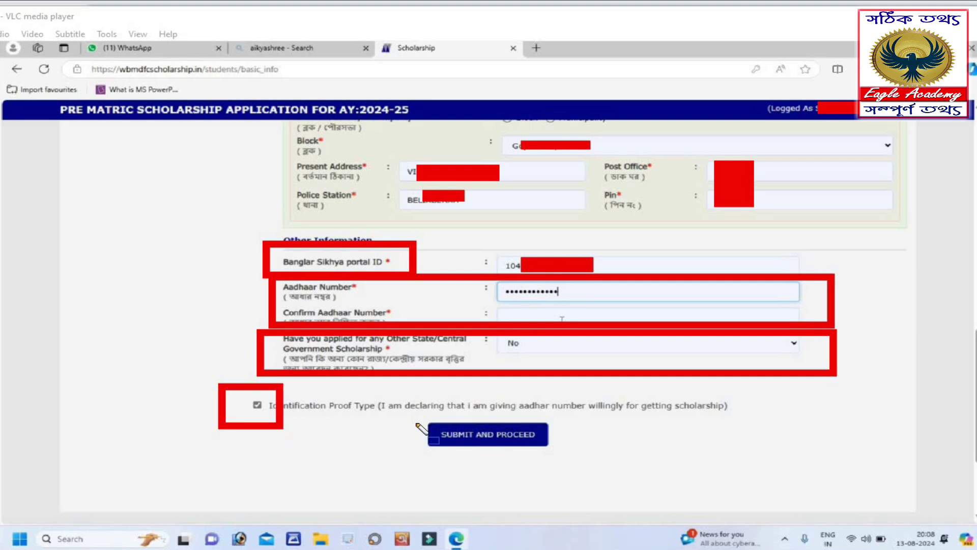
left_click_drag(407, 413, 577, 459)
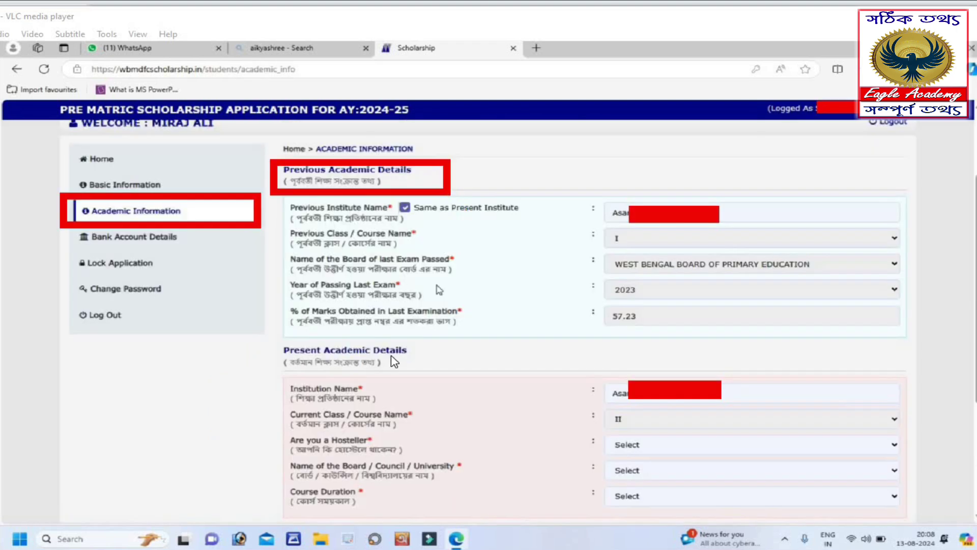
Step: Outline in red the Present Academic Details heading, and the Bank Account Details entry, field labels, declaration checkbox and Submit and Proceed option
left_click_drag(271, 334, 446, 380)
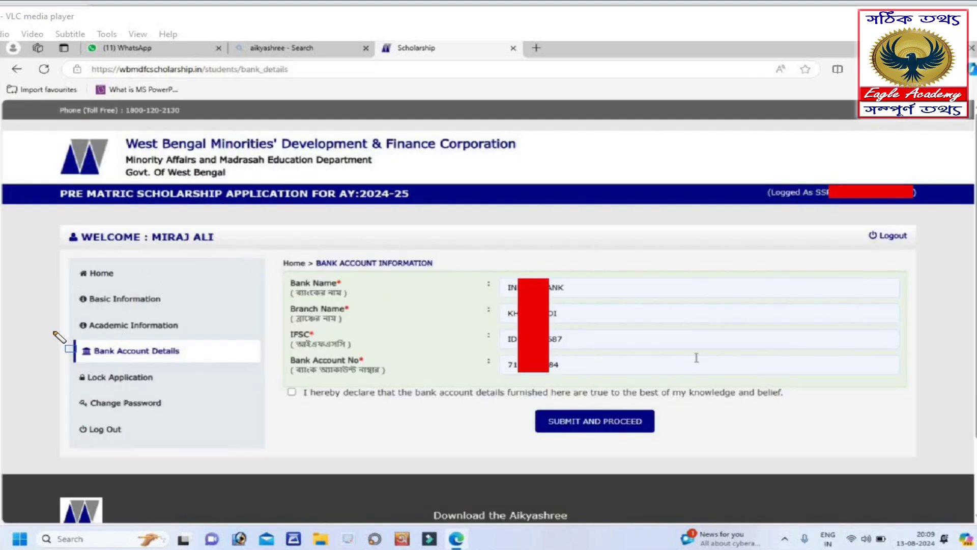
left_click_drag(54, 332, 264, 372)
mouse_move(278, 265)
left_mouse_down()
mouse_move(333, 377)
mouse_move(416, 388)
mouse_move(429, 380)
left_mouse_up()
mouse_move(267, 380)
left_mouse_down()
mouse_move(312, 408)
mouse_move(306, 382)
left_mouse_up()
mouse_move(520, 404)
left_mouse_down()
mouse_move(684, 455)
mouse_move(682, 447)
left_mouse_up()
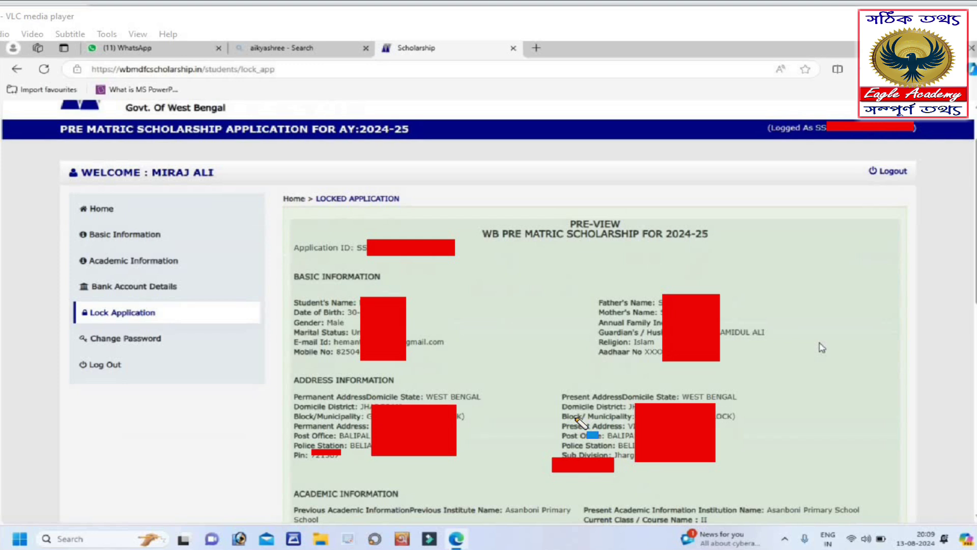
Step: Outline in red the lock page's declaration checkboxes and Verify & Lock Application option, plus the Print Application area of the locked application page
scroll(820, 344, "down", 7)
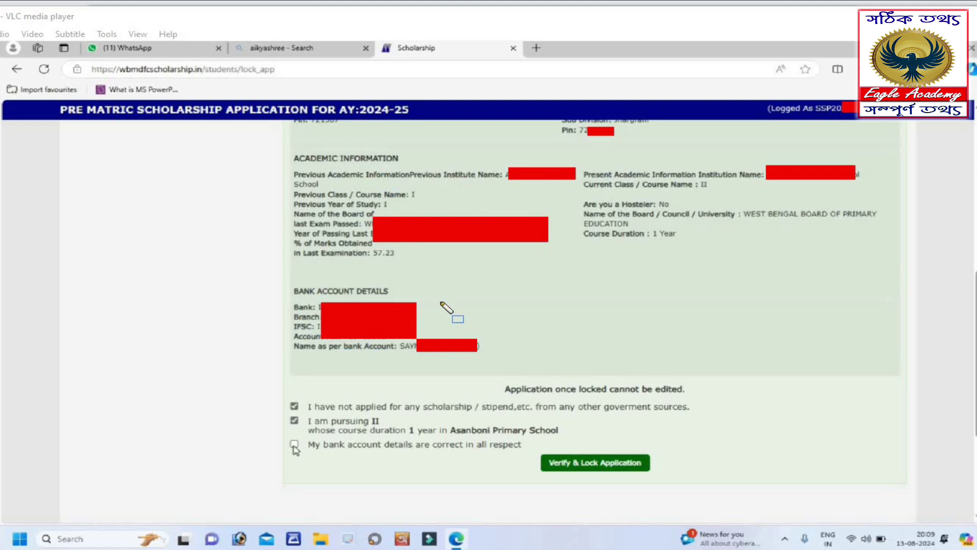
left_click_drag(309, 477, 312, 480)
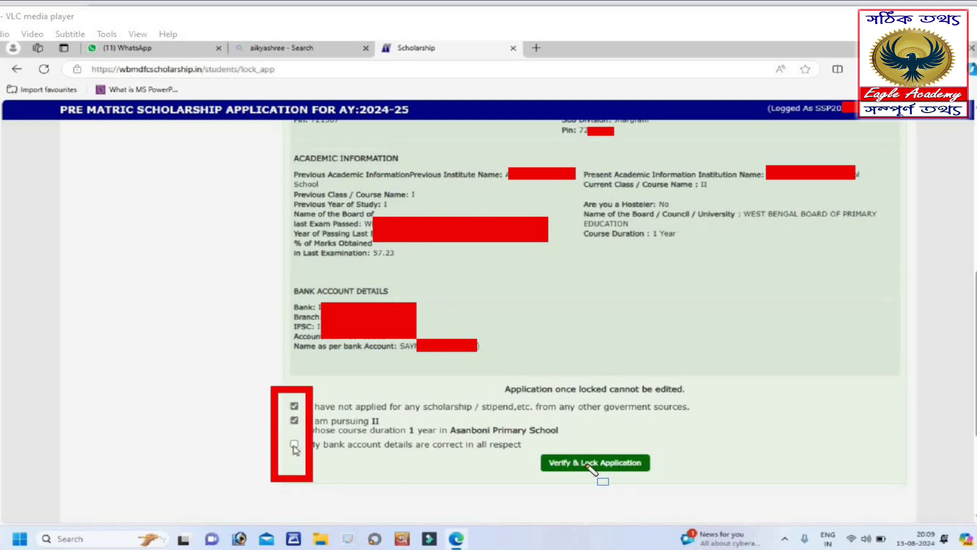
left_click_drag(527, 442, 533, 450)
mouse_move(558, 488)
left_mouse_down()
mouse_move(707, 505)
mouse_move(687, 485)
left_mouse_up()
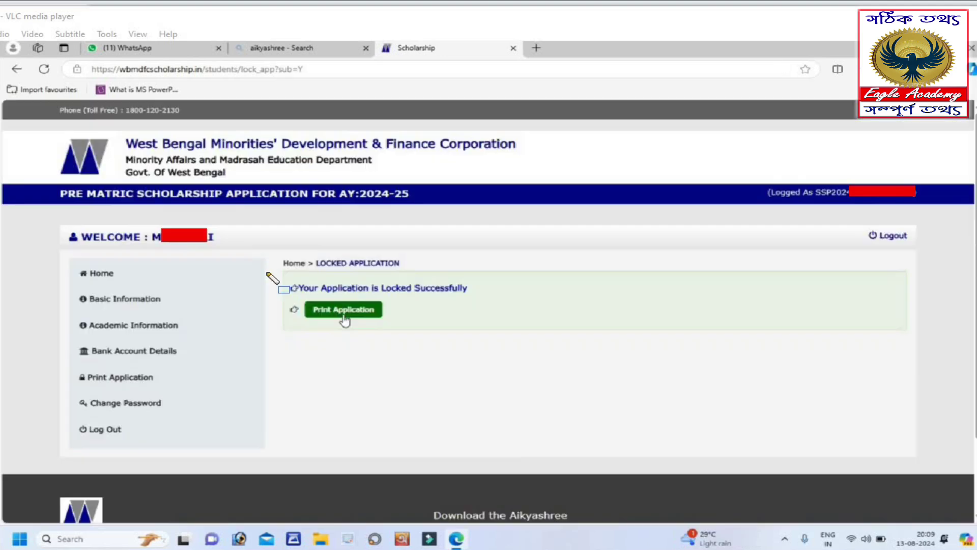
mouse_move(265, 271)
left_mouse_down()
mouse_move(358, 330)
mouse_move(499, 334)
left_mouse_up()
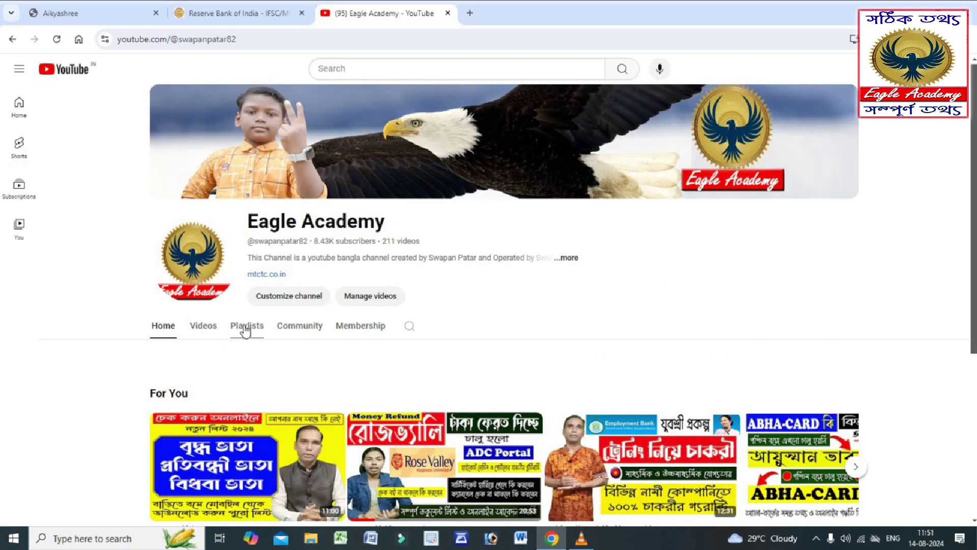
Step: Open the Banglar Shiksha SMS Portal playlist of the Eagle Academy channel on YouTube and browse its videos
left_click(246, 328)
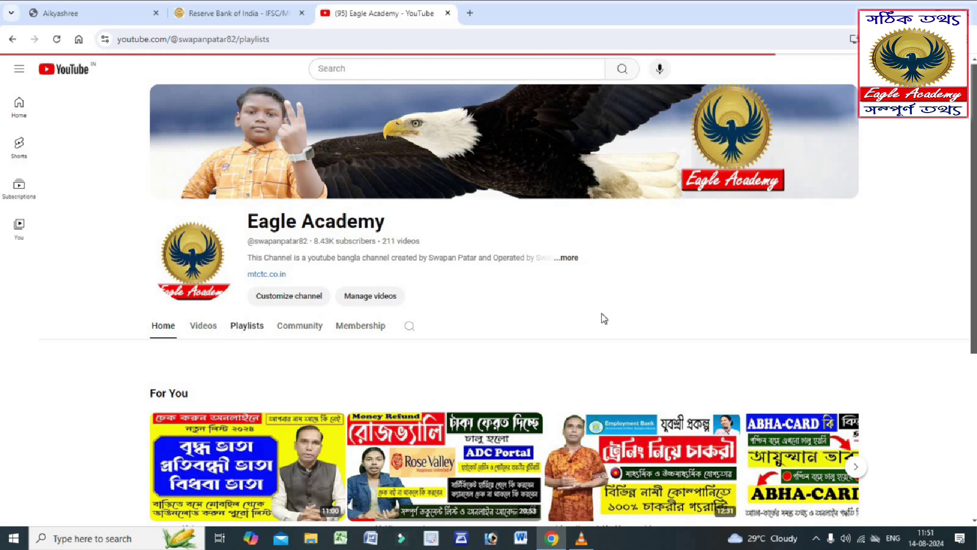
scroll(603, 319, "down", 6)
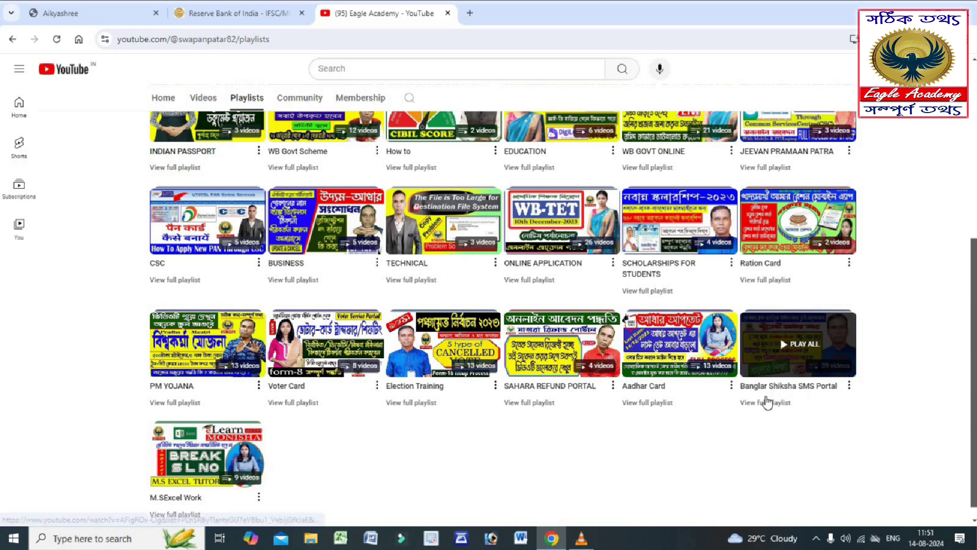
left_click(760, 407)
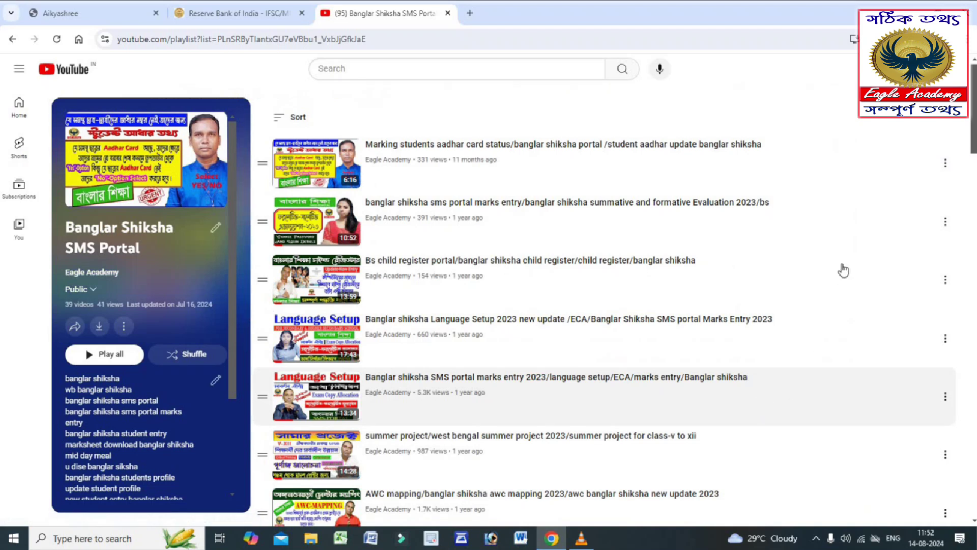
scroll(867, 297, "down", 3)
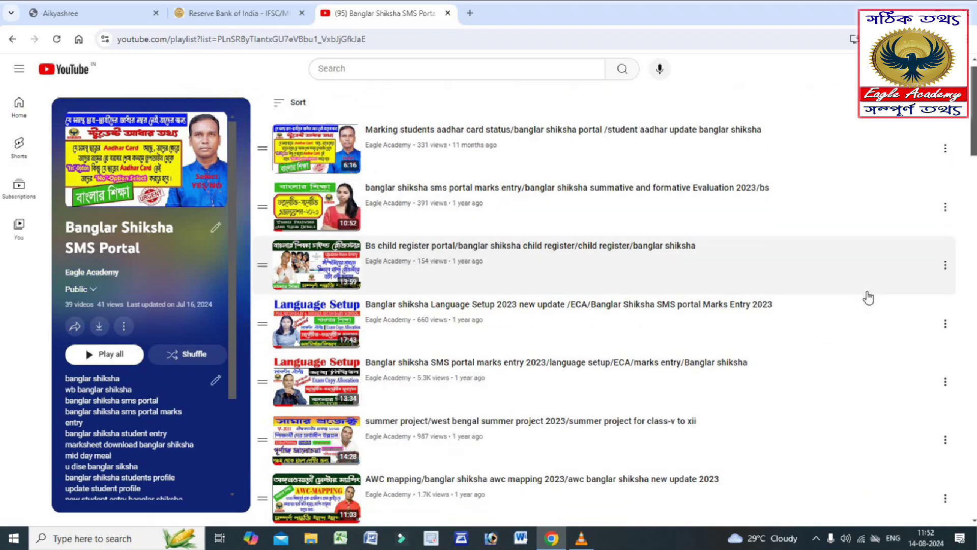
scroll(868, 298, "down", 5)
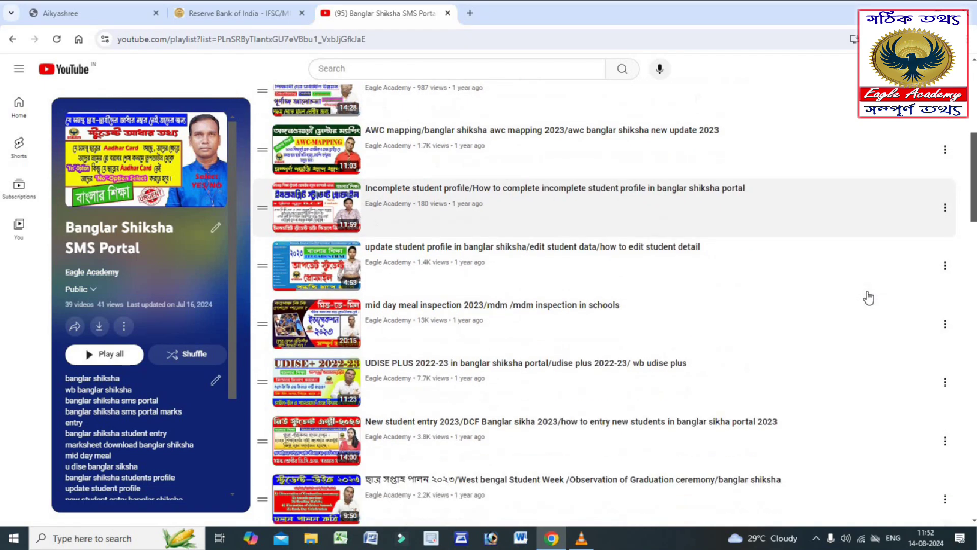
scroll(867, 295, "down", 2)
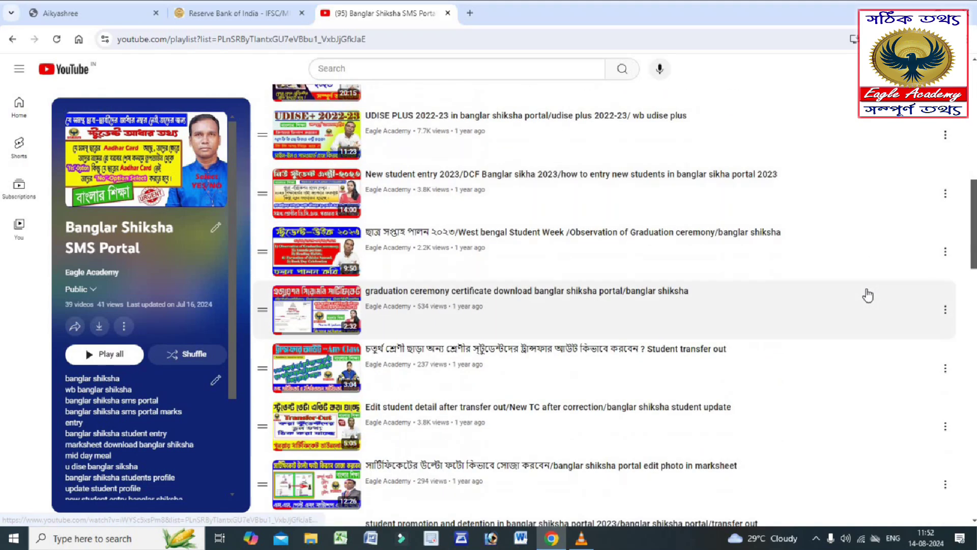
scroll(868, 296, "down", 2)
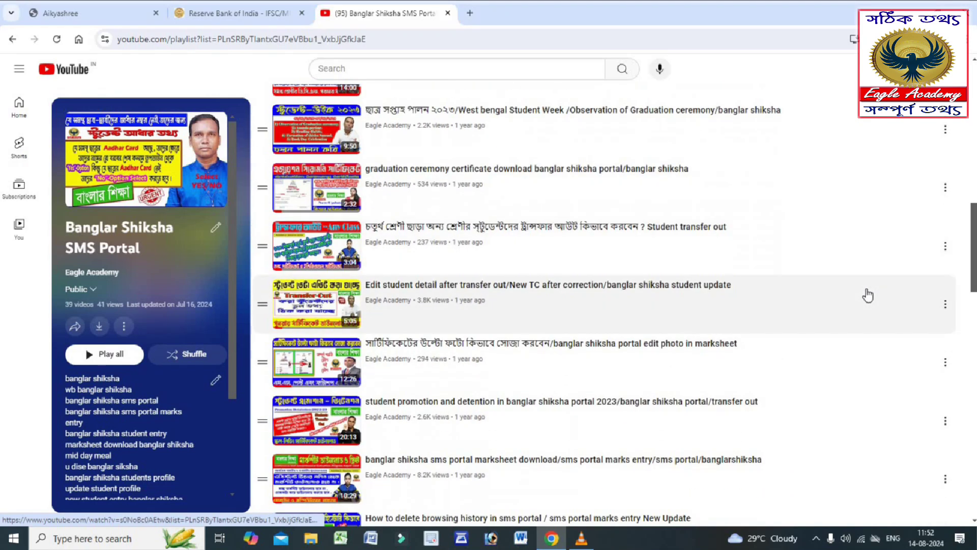
scroll(868, 295, "down", 3)
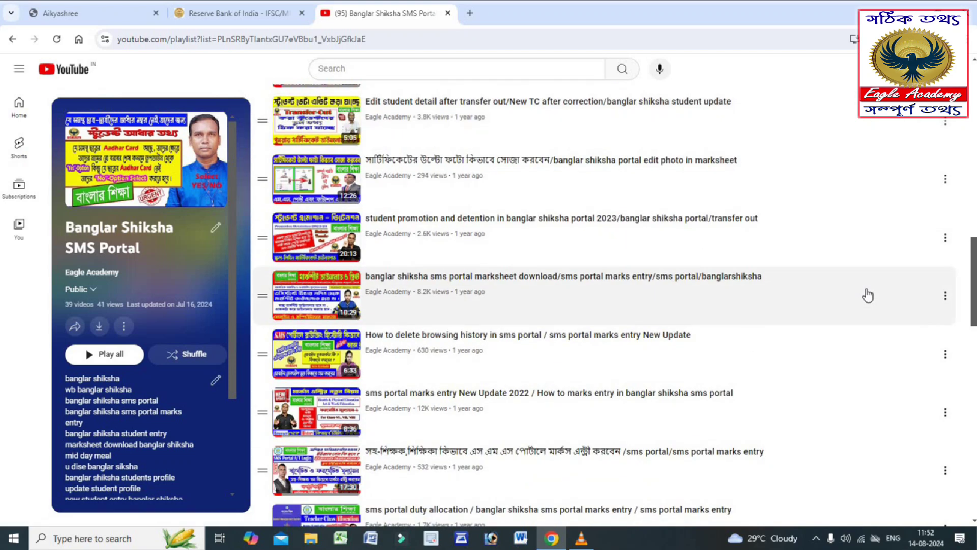
scroll(868, 295, "up", 5)
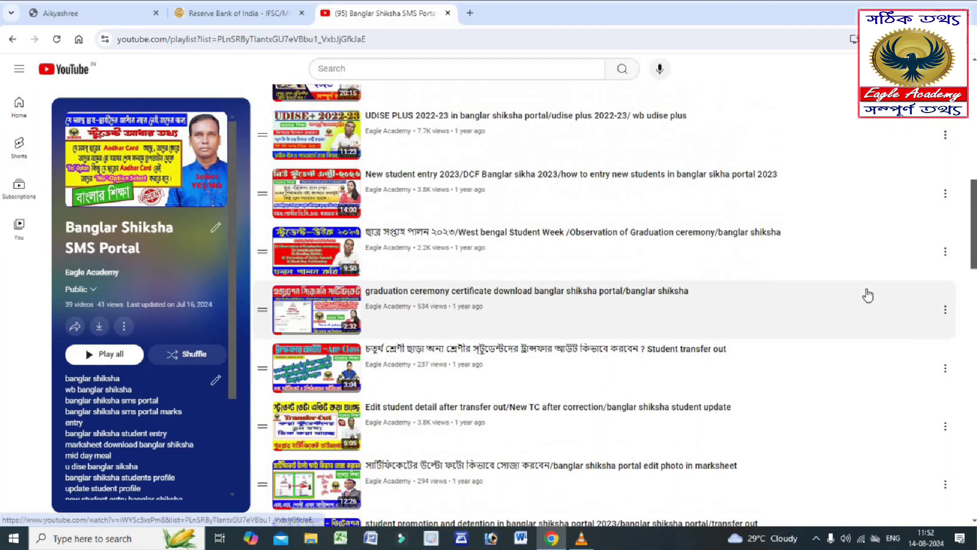